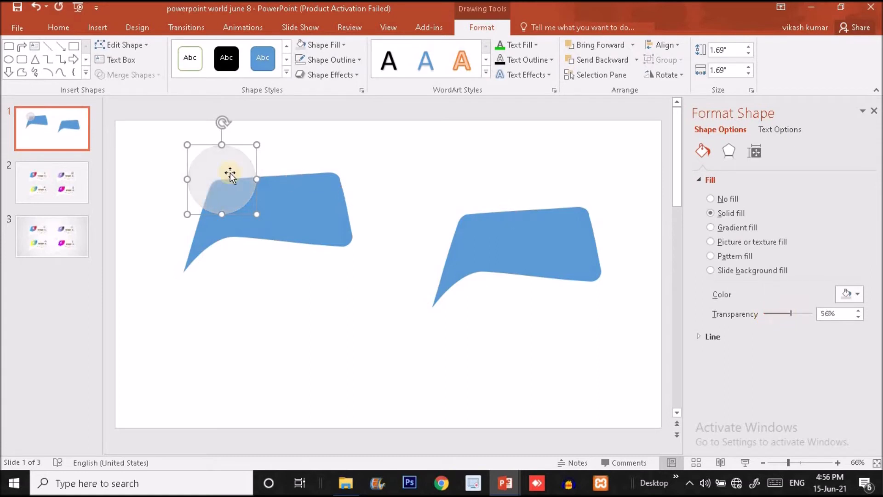
Step: Move the translucent circle over the left callout's upper-left corner and select it together with the callout
left_click_drag(230, 172, 227, 179)
left_click(344, 232)
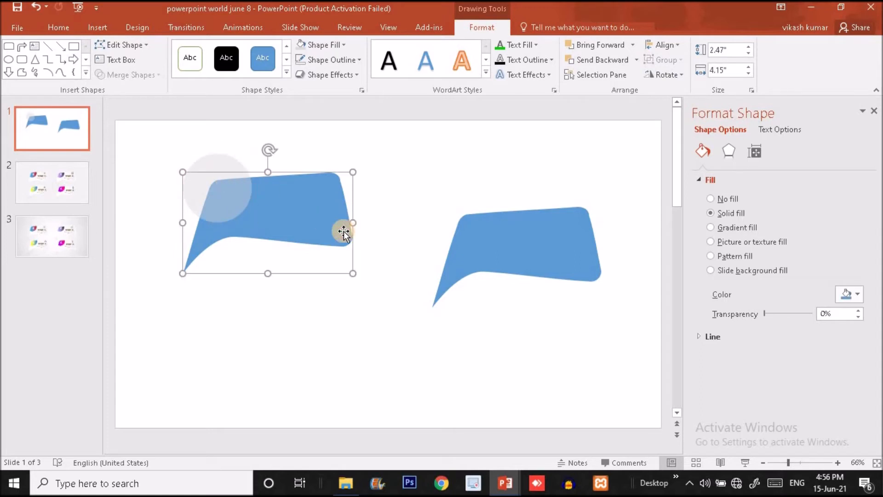
left_click(205, 160, "shift")
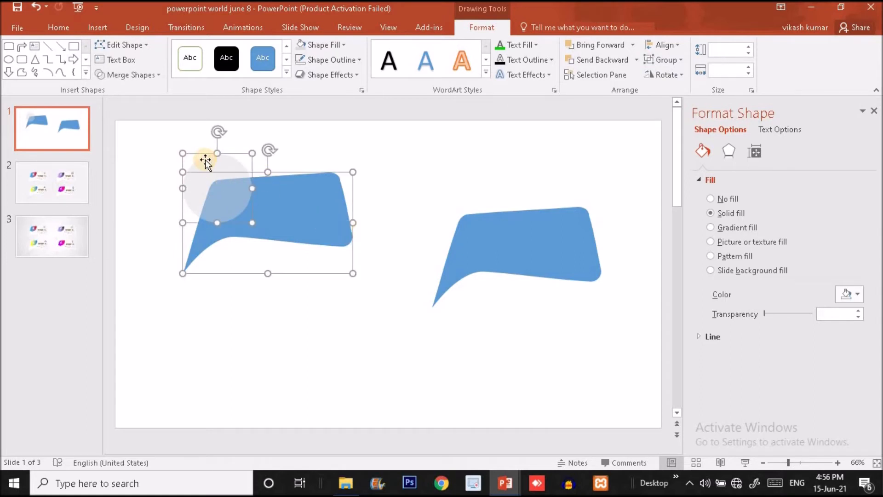
left_click(145, 75)
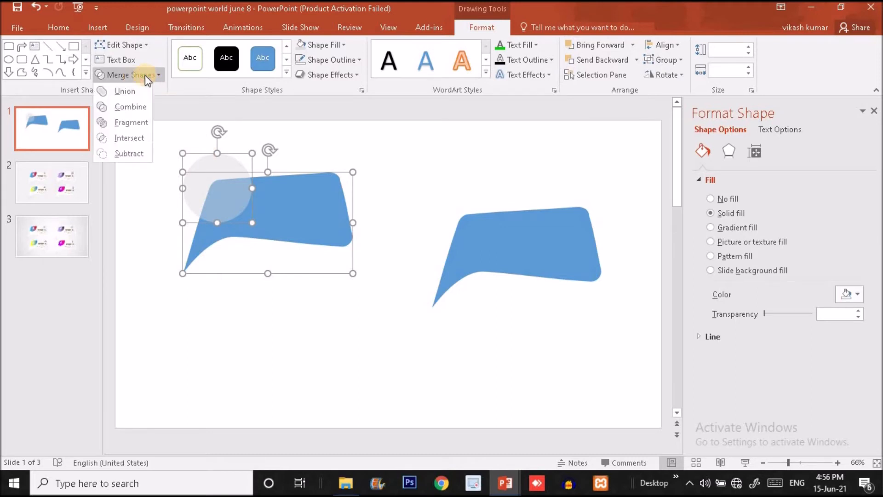
left_click(136, 152)
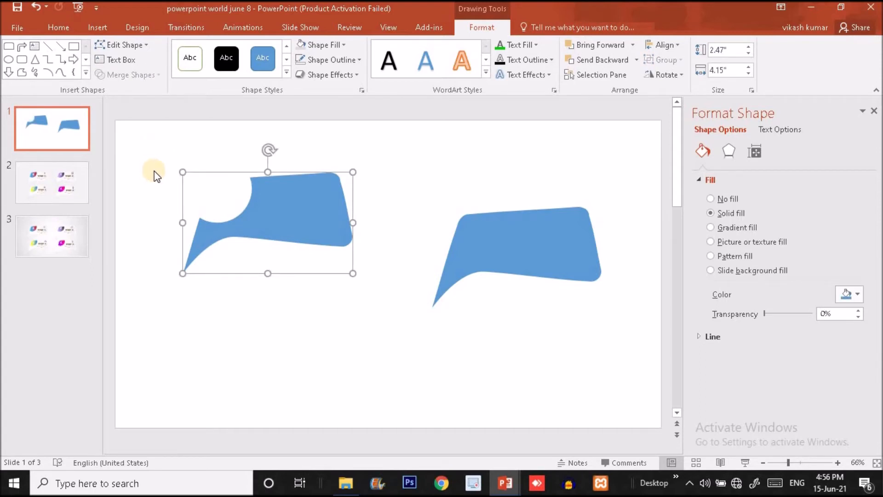
key("ctrl+z")
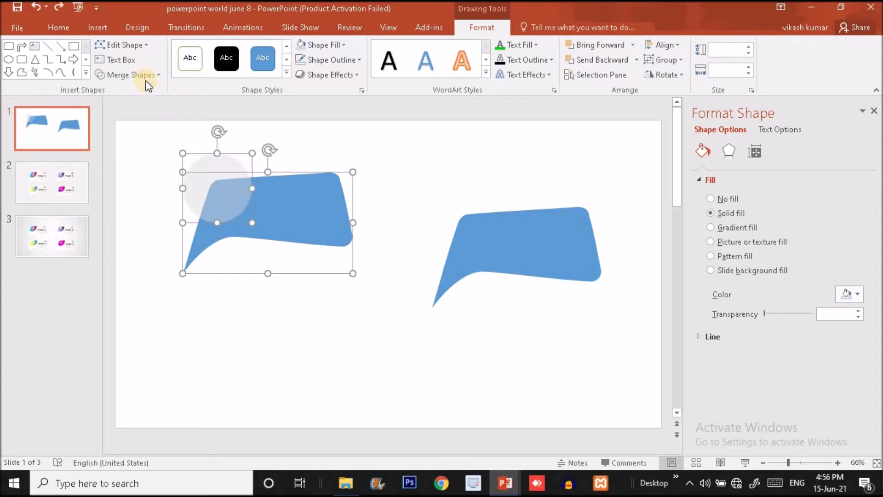
Step: Fragment the selected circle and callout, and delete the circle piece lying outside the callout
left_click(139, 76)
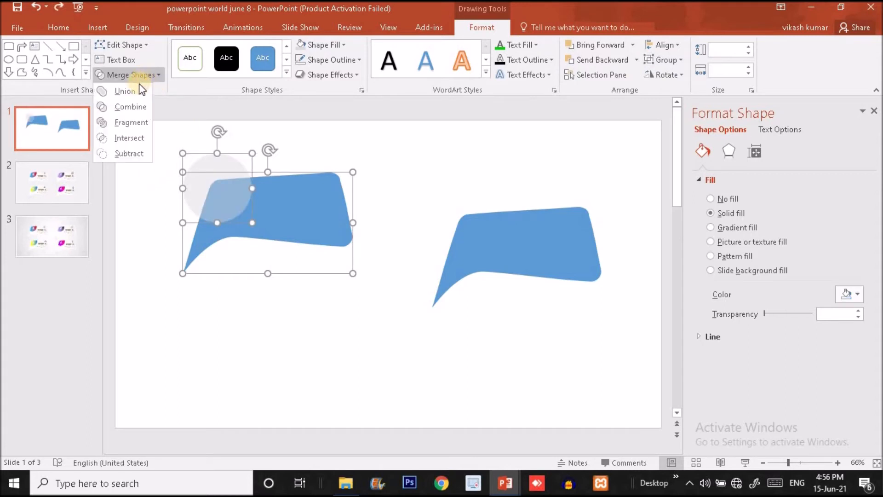
left_click(136, 124)
left_click(276, 154)
left_click(226, 160)
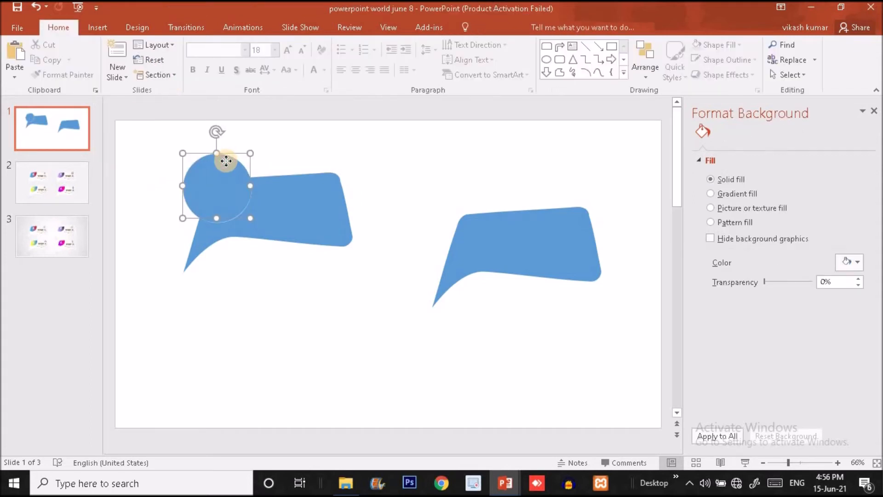
left_click_drag(203, 158, 187, 159)
key("Delete")
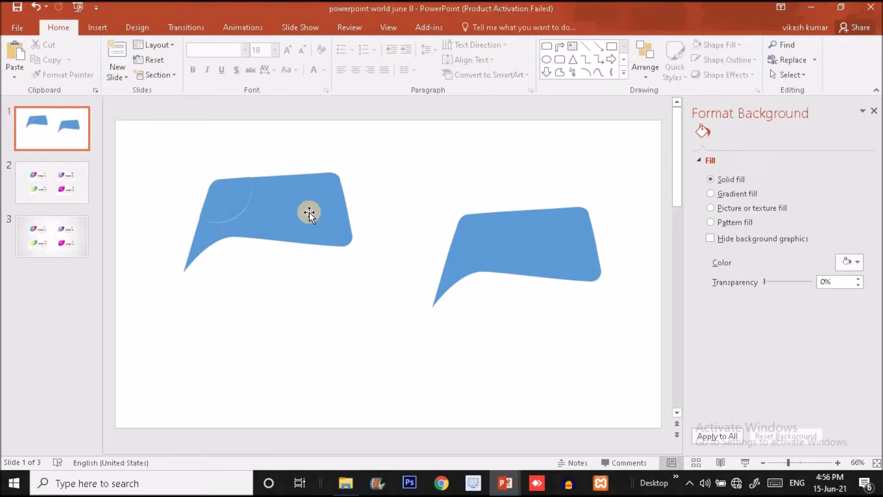
Step: Copy the colour swatch palette from slide 2 and paste it onto slide 1
left_click(522, 244)
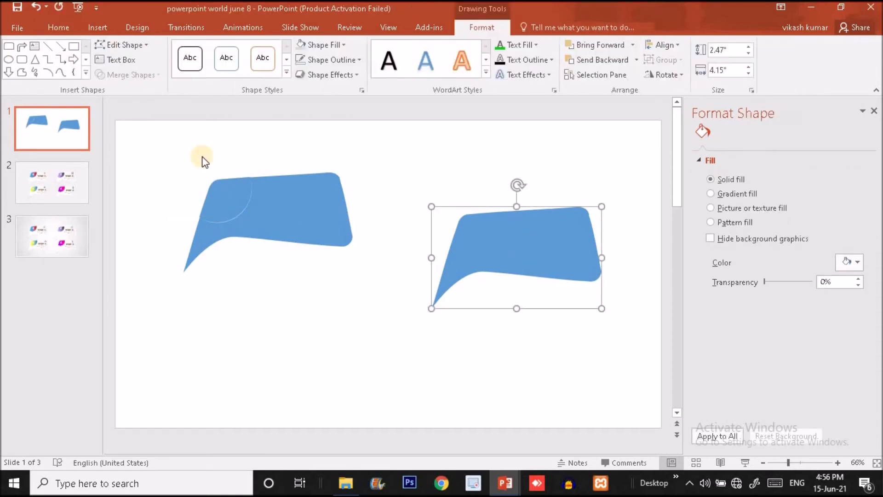
left_click(55, 178)
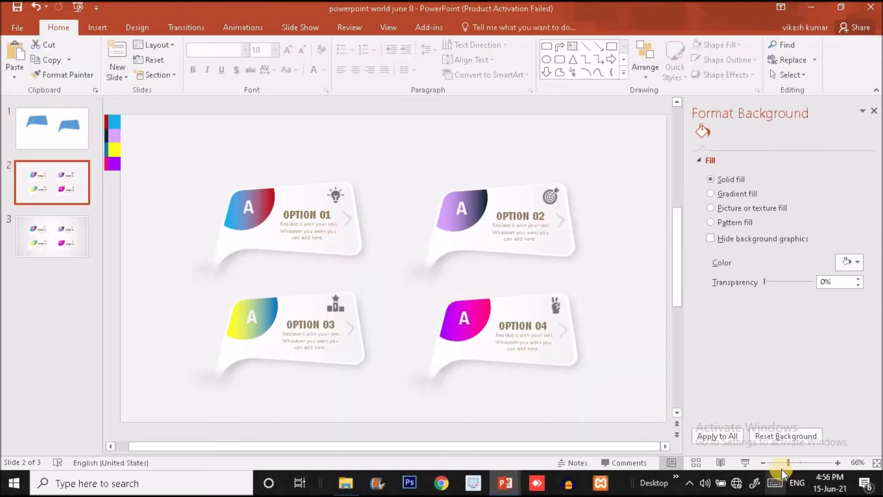
left_click(785, 465)
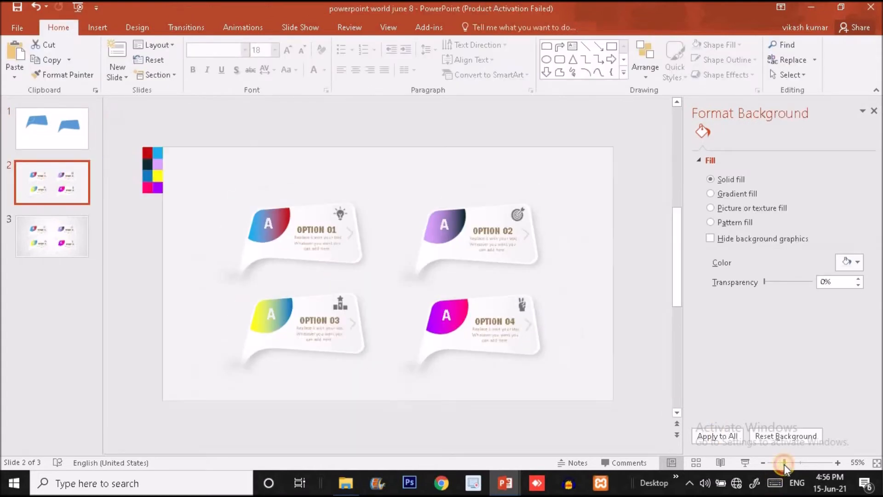
left_click(159, 169)
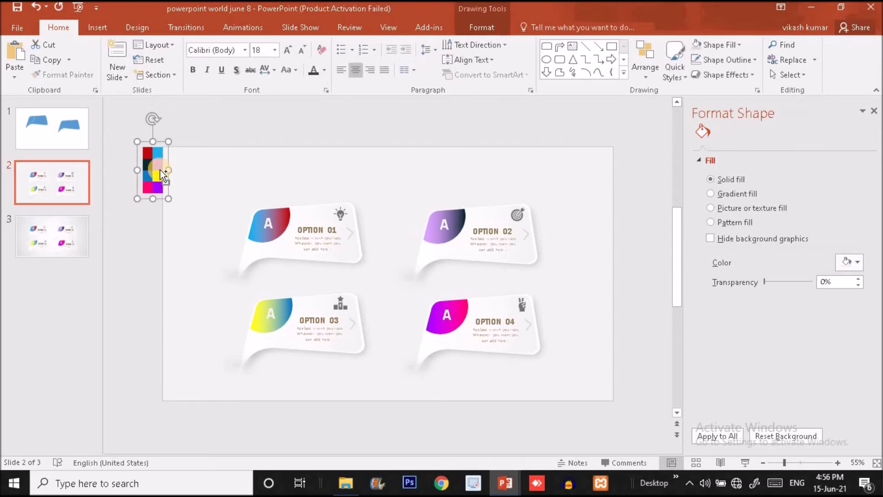
left_click(62, 180)
left_click(59, 131)
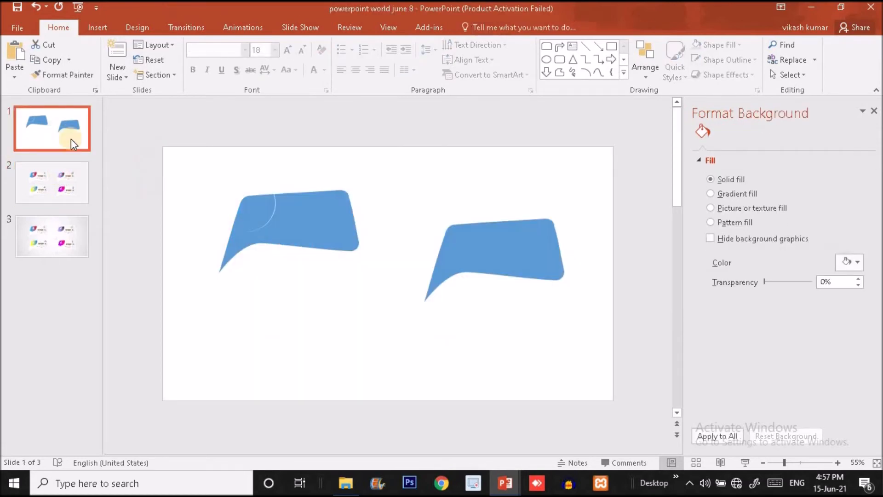
key("ctrl+v")
Step: Give the callout's corner fragment a gradient fill and sample the palette's red for its first stop
left_click(799, 462)
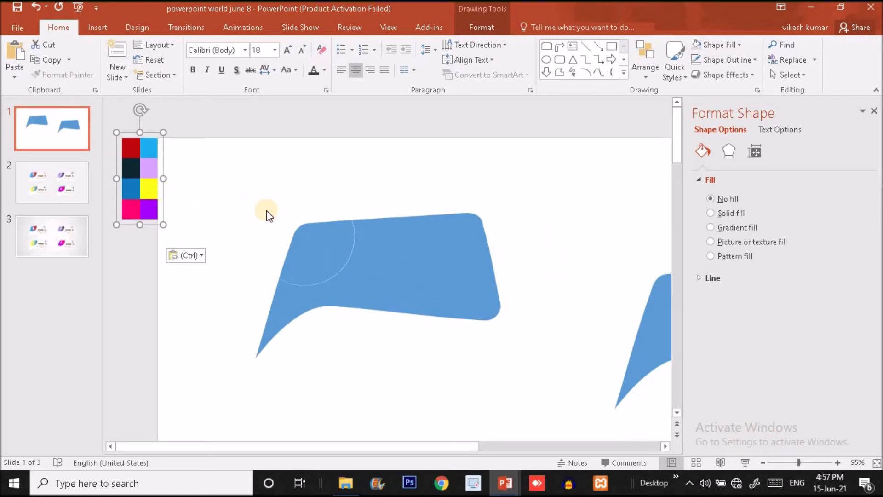
left_click(309, 238)
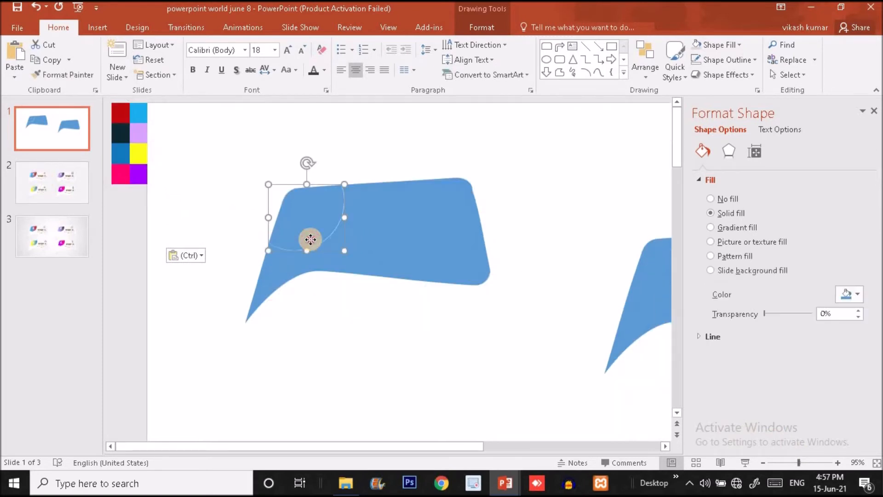
left_click(712, 227)
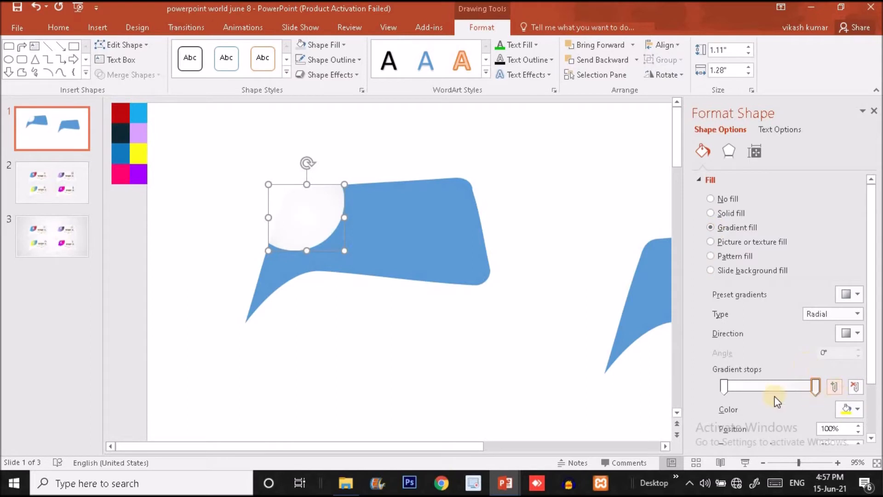
left_click(727, 387)
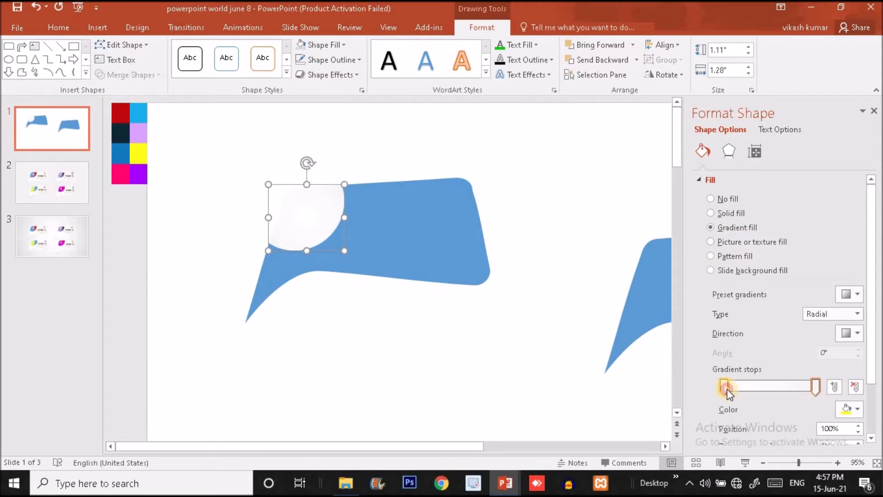
left_click(854, 412)
left_click(788, 395)
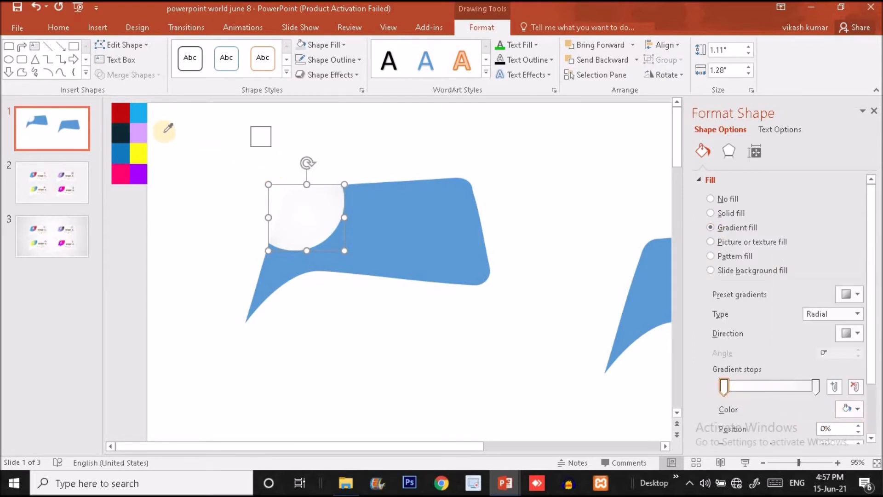
left_click(119, 118)
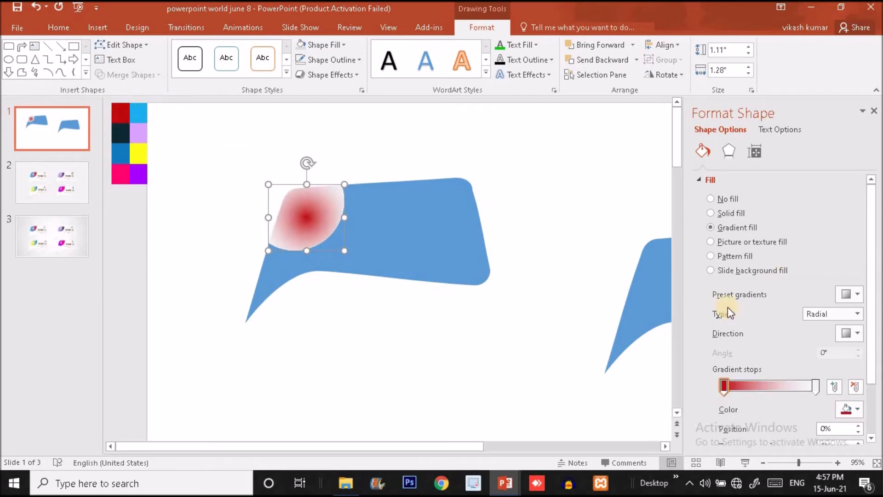
Step: Sample the palette's light blue for the corner fragment's last gradient stop and set the gradient type to Linear
left_click(815, 386)
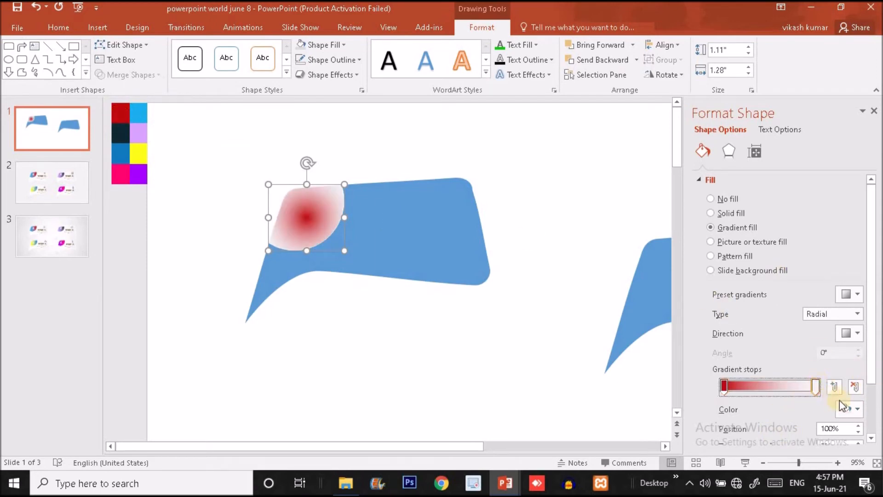
left_click(853, 409)
left_click(793, 397)
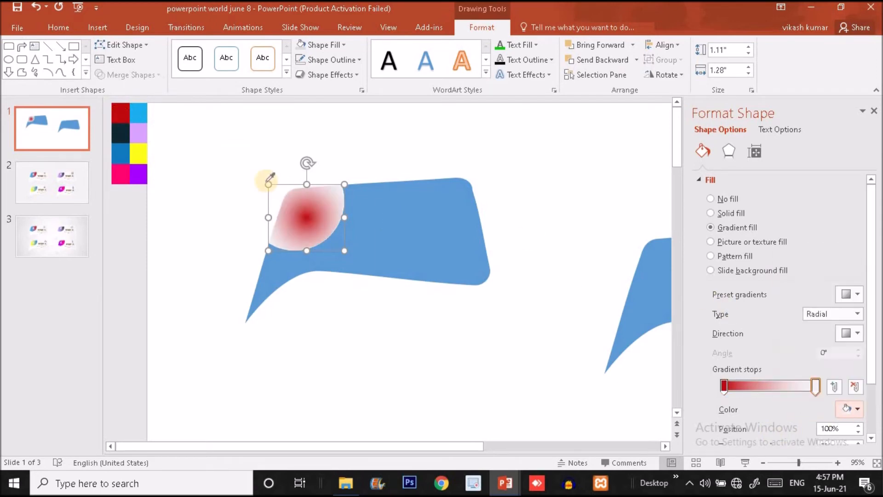
left_click(141, 118)
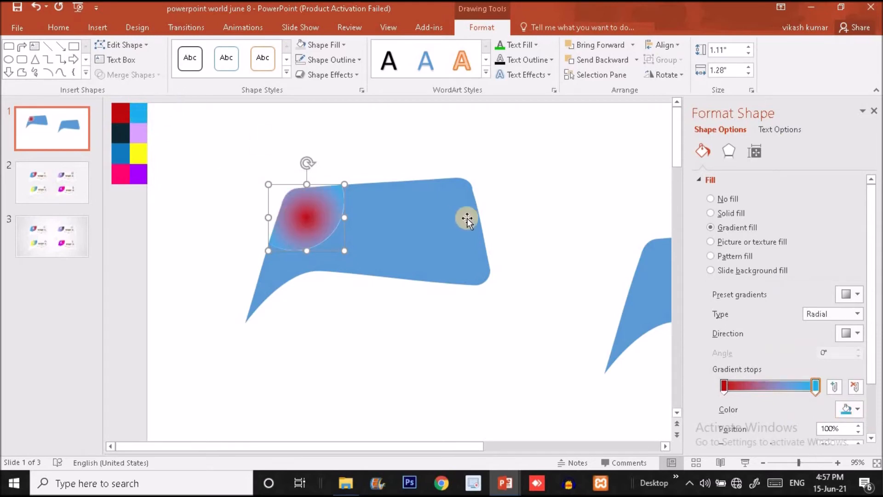
left_click(859, 314)
left_click(839, 327)
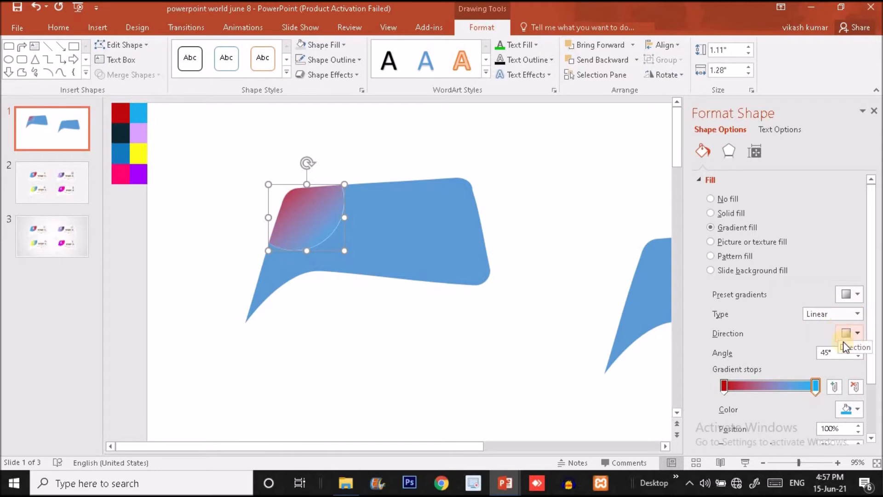
left_click(859, 352)
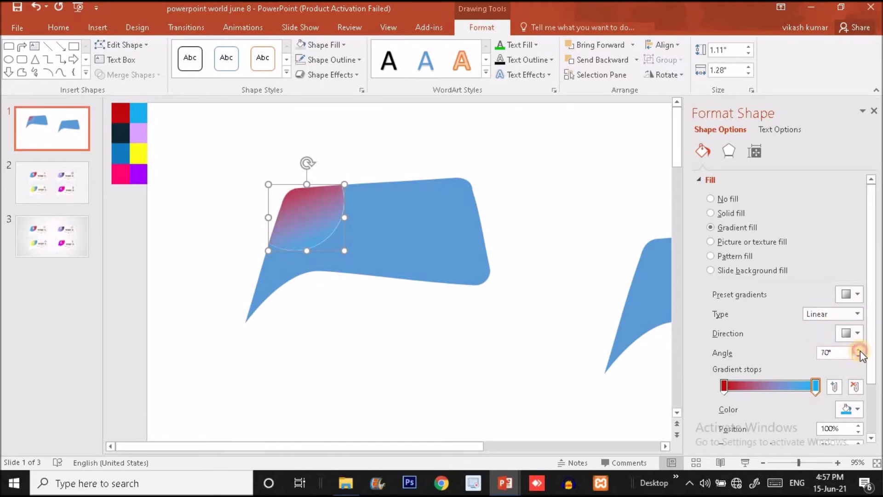
left_click(858, 350)
left_click(859, 350)
left_click(859, 350)
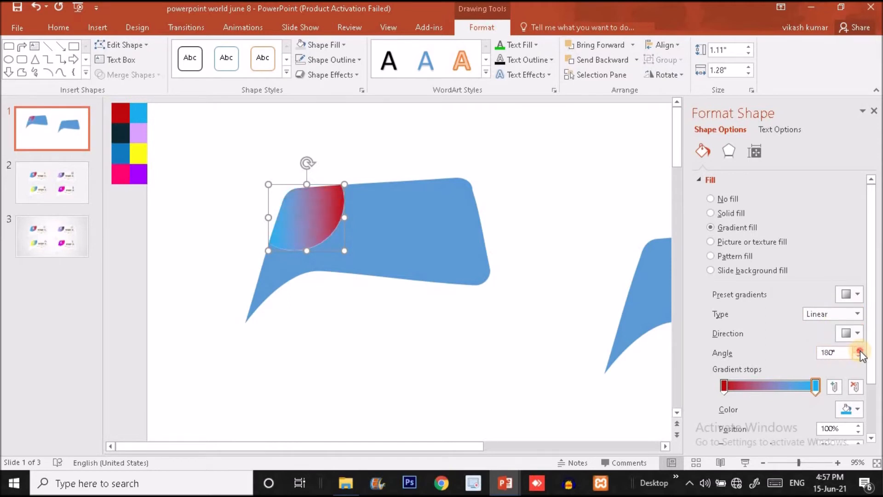
left_click(859, 350)
left_click(858, 350)
left_click(858, 350)
left_click(858, 350)
left_click(858, 350)
left_click(398, 420)
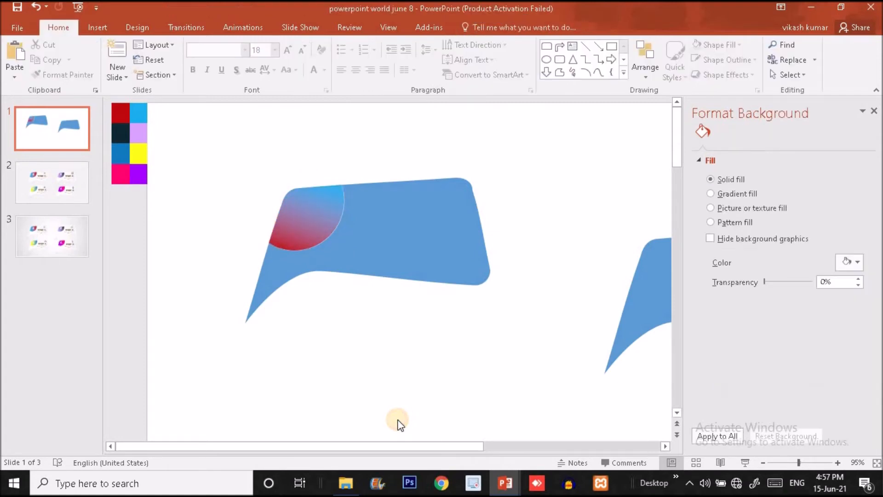
left_click(54, 182)
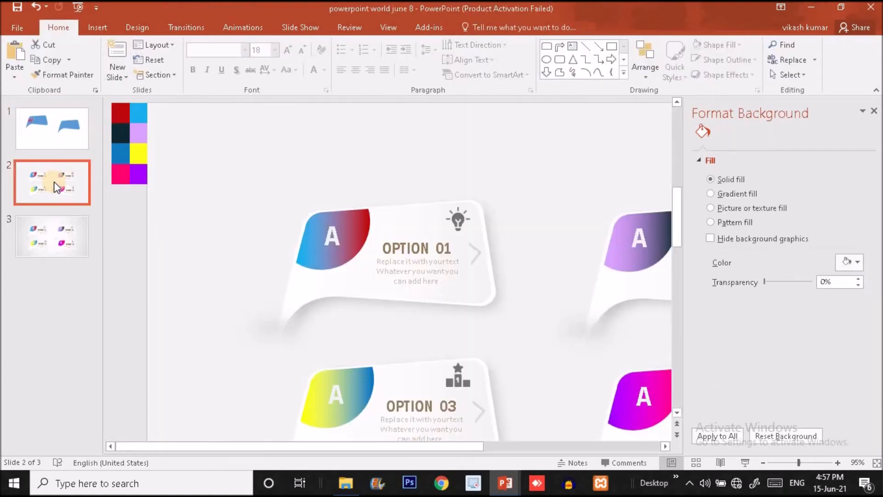
left_click(62, 138)
Step: Rotate the corner fragment's linear gradient so red lies toward its upper right and blue toward its lower left
left_click(305, 237)
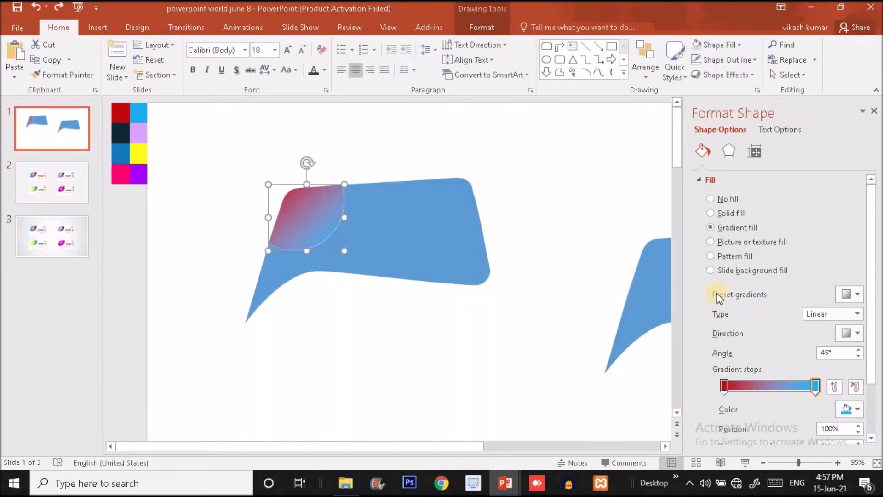
left_click(857, 350)
left_click(857, 350)
left_click(858, 349)
left_click(857, 350)
left_click(857, 350)
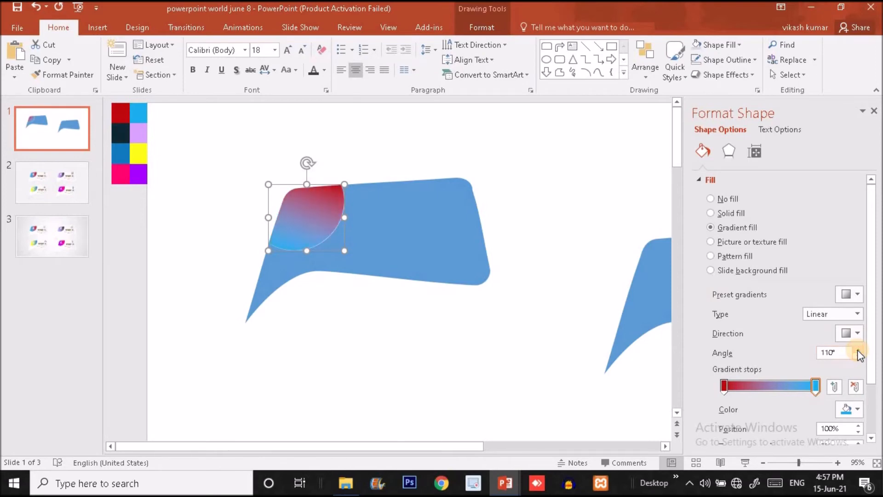
left_click(483, 387)
Step: Set slide 1's background to a solid fill in the lightest gray shade of the white theme colour, following slide 2
left_click(62, 192)
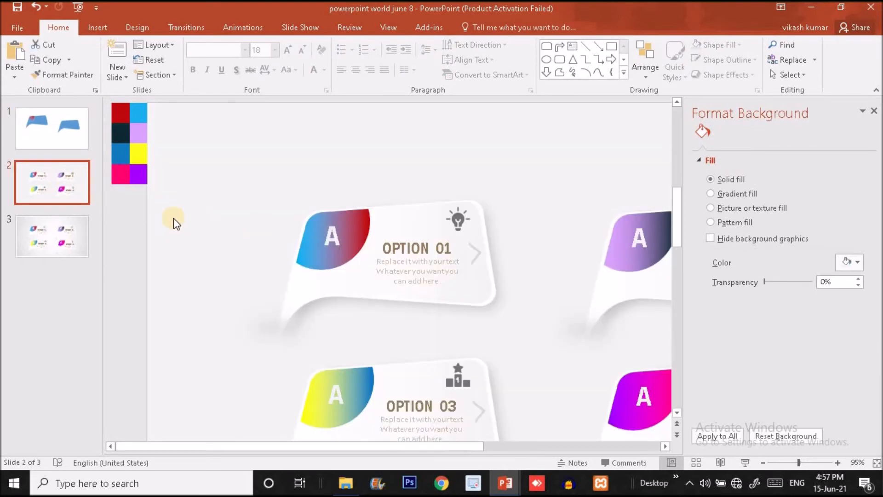
left_click(73, 142)
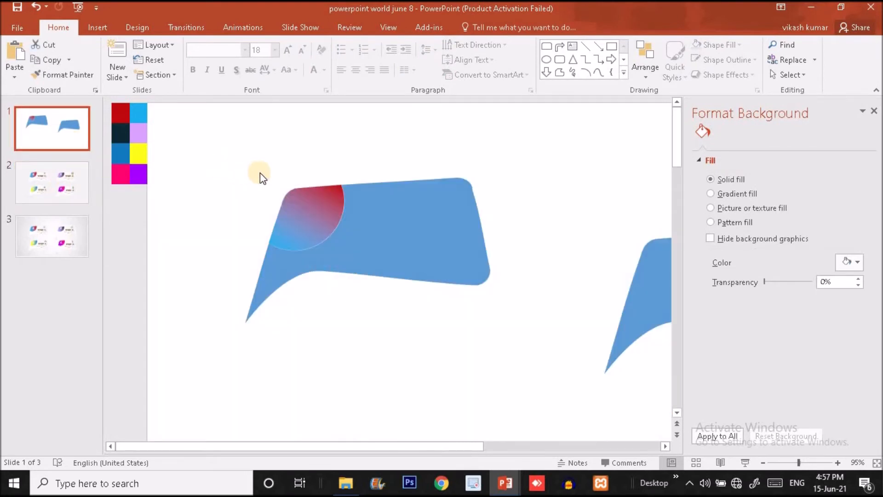
right_click(234, 165)
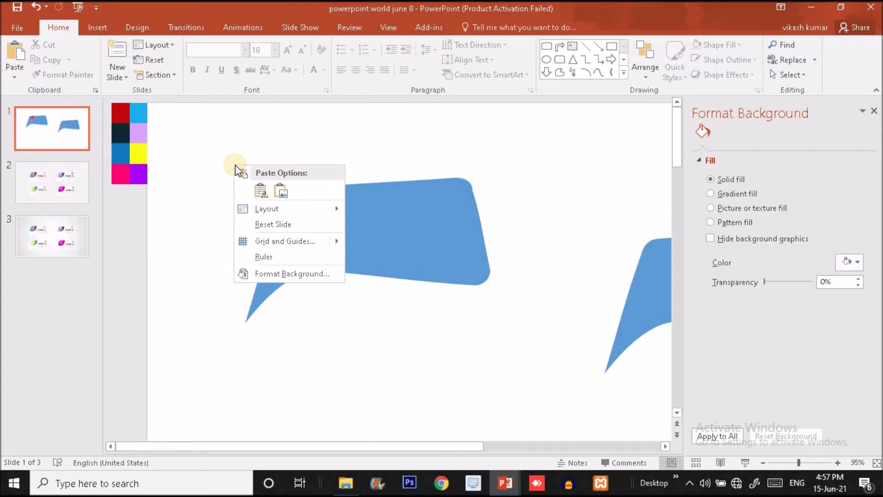
left_click(303, 273)
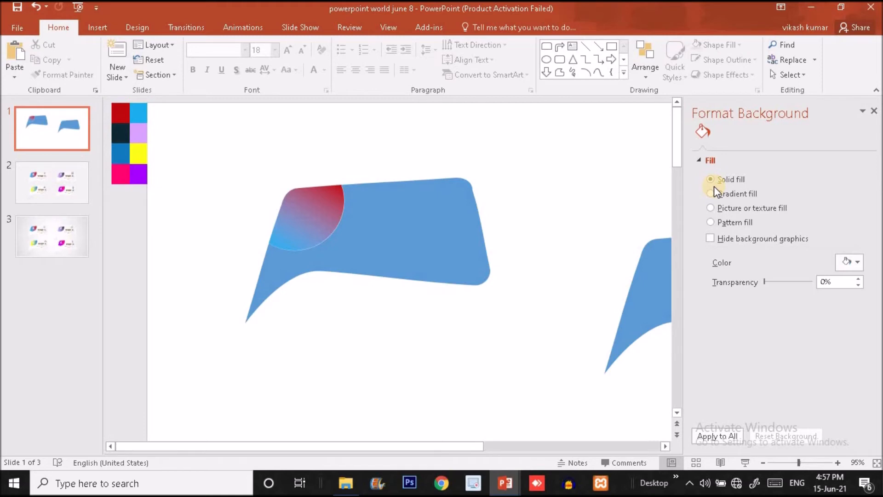
left_click(857, 266)
left_click(849, 262)
left_click(851, 263)
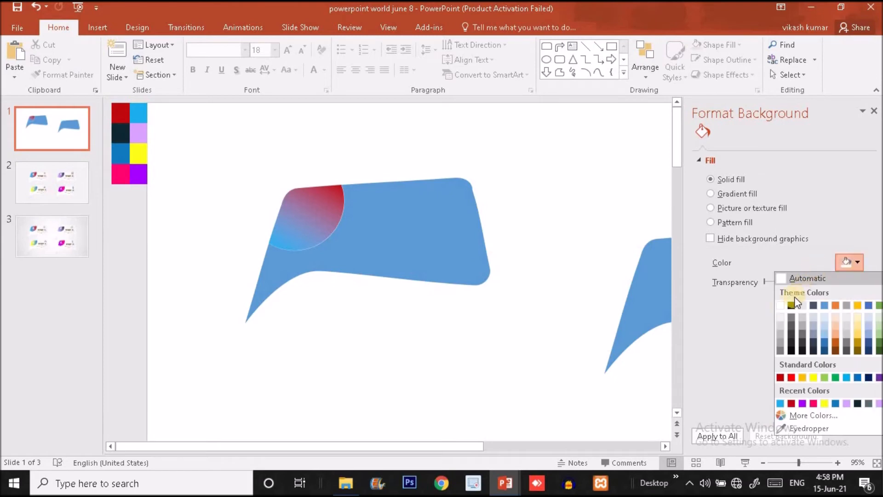
left_click(780, 319)
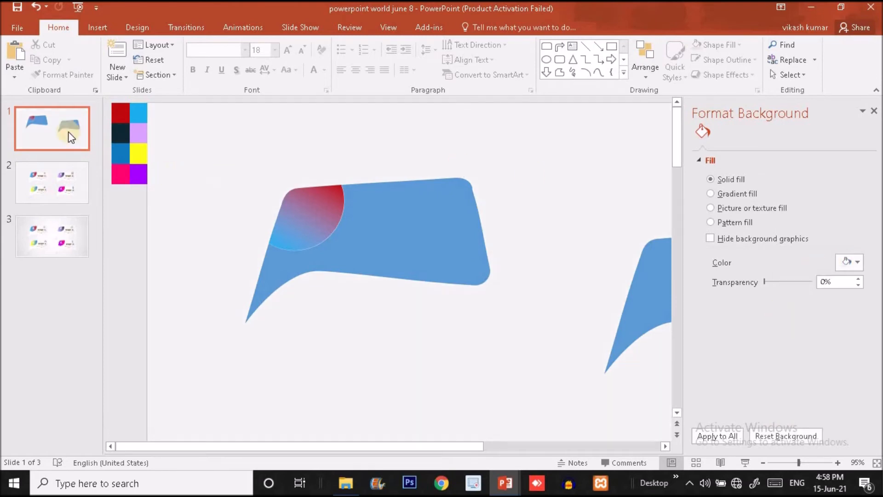
Step: Compare with slide 2, move slide 1's spare callout to just below the original and enlarge it slightly to about 4.35" by 2.59"
left_click(55, 174)
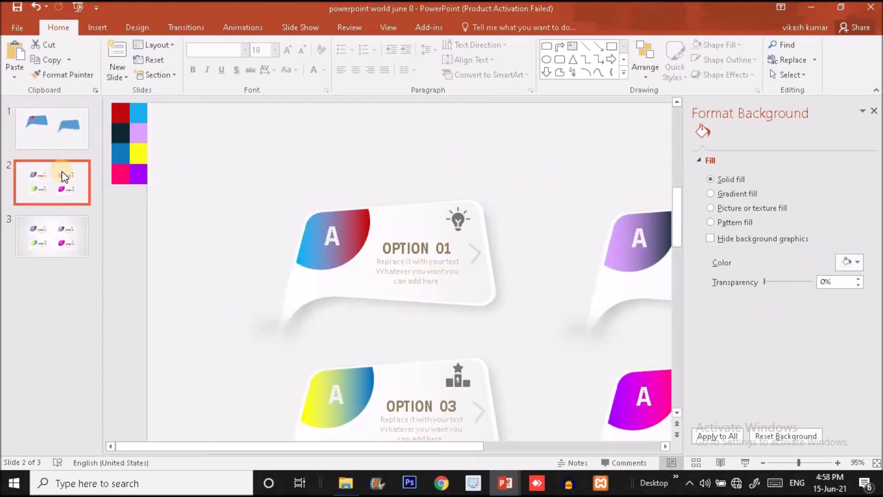
left_click(67, 138)
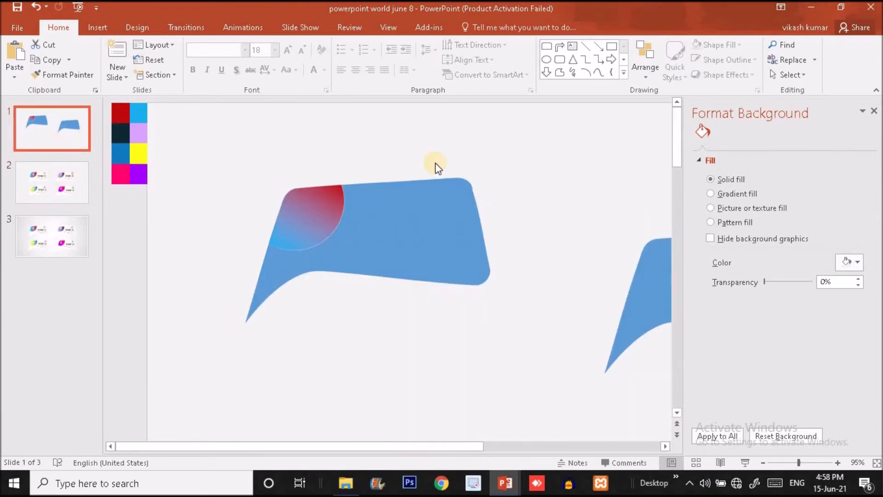
left_click_drag(643, 300, 409, 227)
left_click_drag(436, 336, 435, 366)
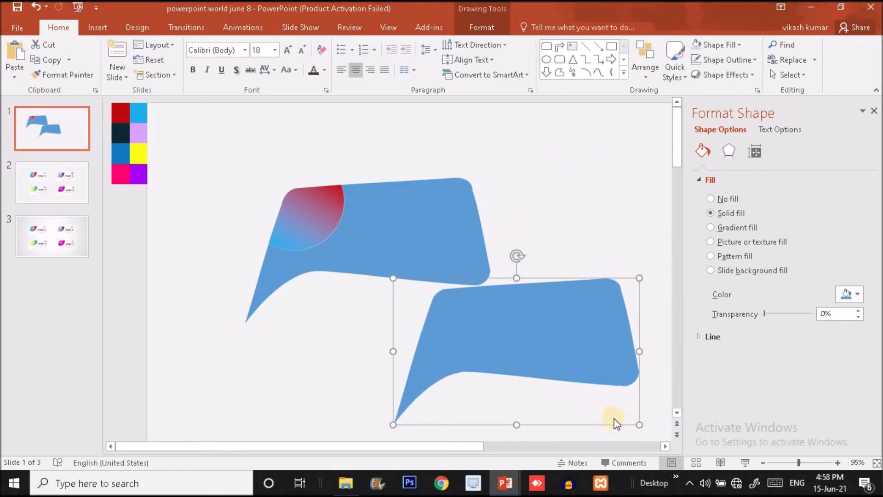
left_click_drag(639, 425, 645, 427)
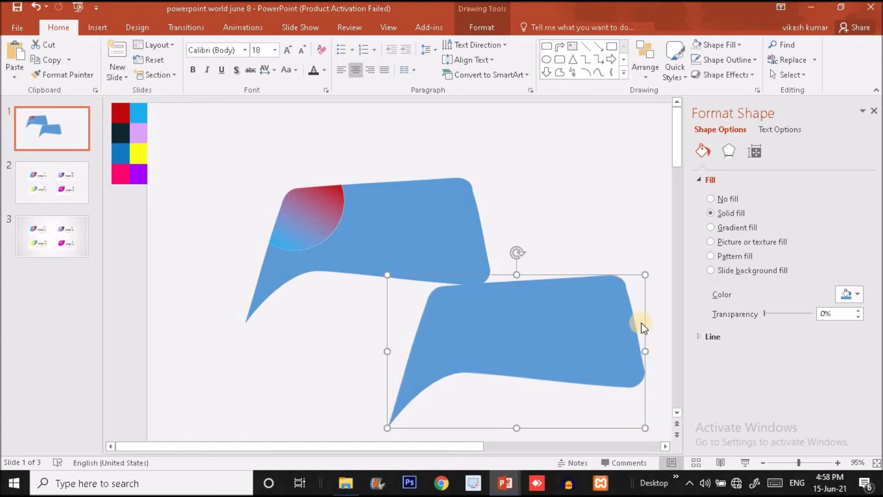
Step: Fill the enlarged callout copy with the white theme colour
left_click(858, 295)
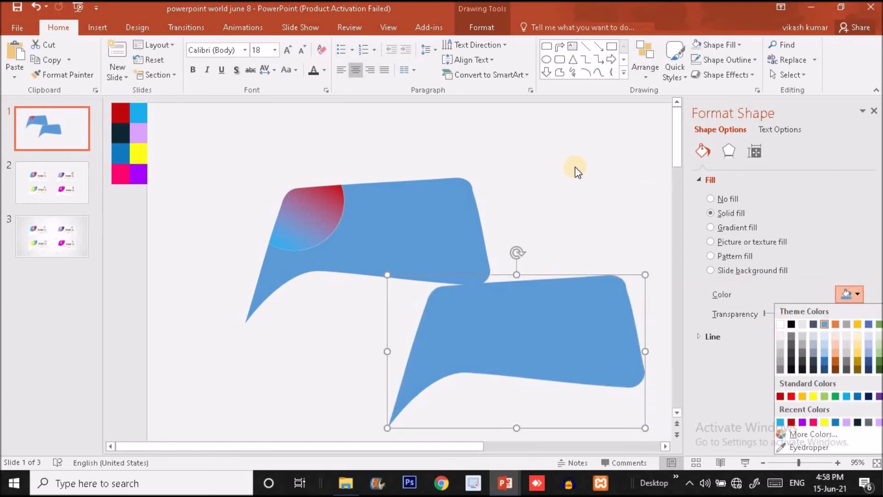
left_click(396, 19)
left_click(476, 32)
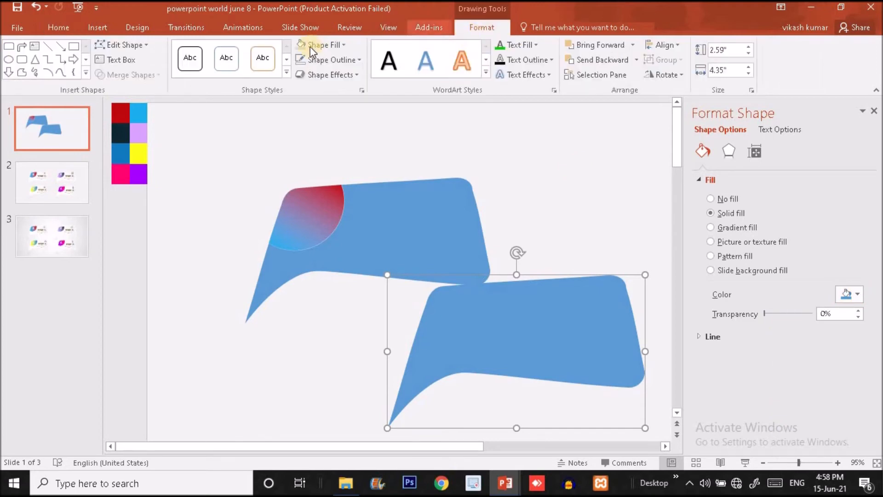
left_click(318, 45)
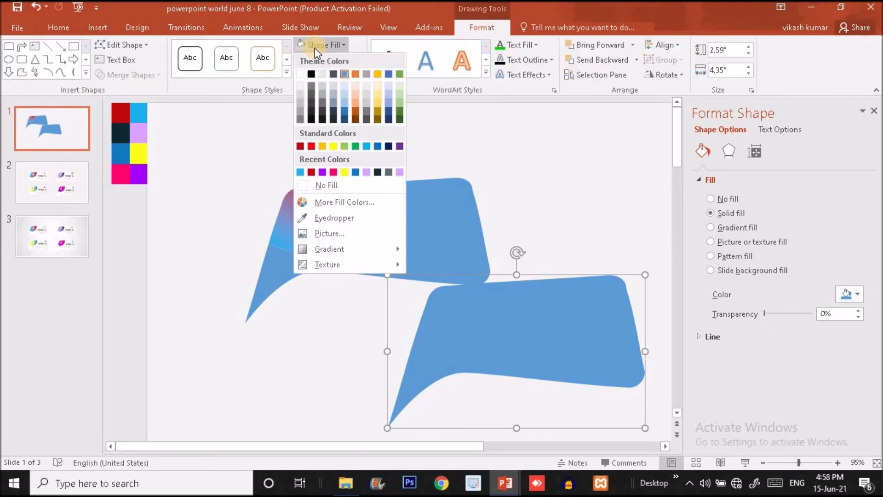
left_click(301, 74)
Step: Move the white callout over the blue one and send it to the back
left_click_drag(515, 310, 413, 239)
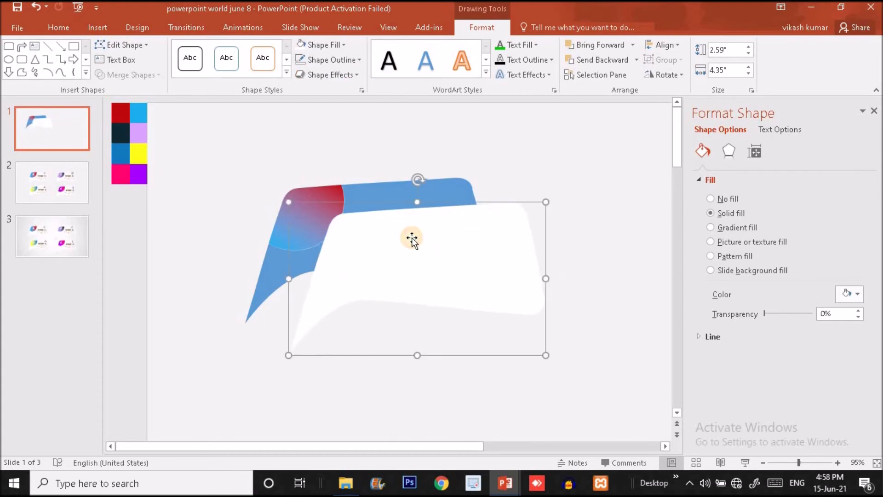
right_click(412, 237)
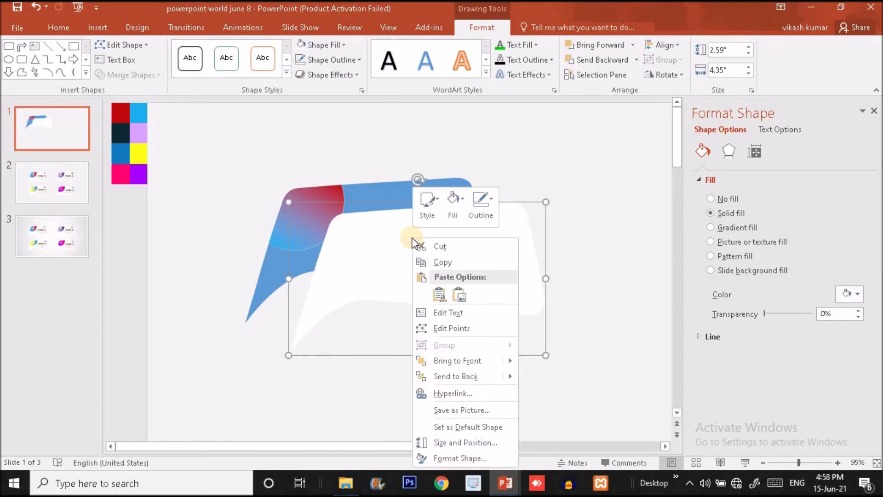
left_click(456, 377)
Step: Align the white callout behind the blue one in fine increments, leaving a thin white rim around its edges
left_click_drag(454, 297, 412, 289)
key("ctrl+Left")
key("ctrl+Left")
key("ctrl+Left")
key("ctrl+Left")
key("ctrl+Left")
key("ctrl+Left")
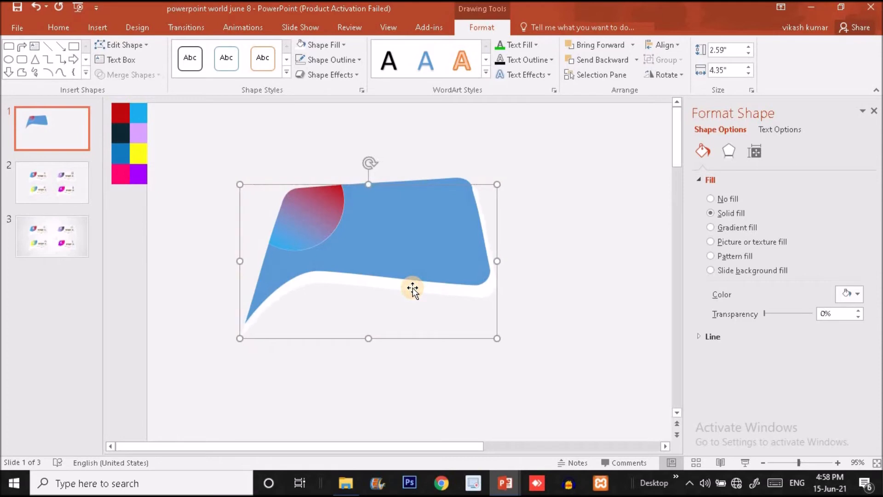
key("ctrl+Up")
key("ctrl+Up")
key("ctrl+Up")
key("ctrl+Up")
key("ctrl+Up")
key("ctrl+Left")
key("ctrl+Left")
key("ctrl+Left")
key("ctrl+Left")
key("ctrl+Up")
key("ctrl+Up")
key("ctrl+Up")
key("ctrl+Up")
key("ctrl+Right")
key("ctrl+Right")
key("ctrl+Right")
key("ctrl+Up")
key("ctrl+Up")
key("ctrl+Up")
key("ctrl+Up")
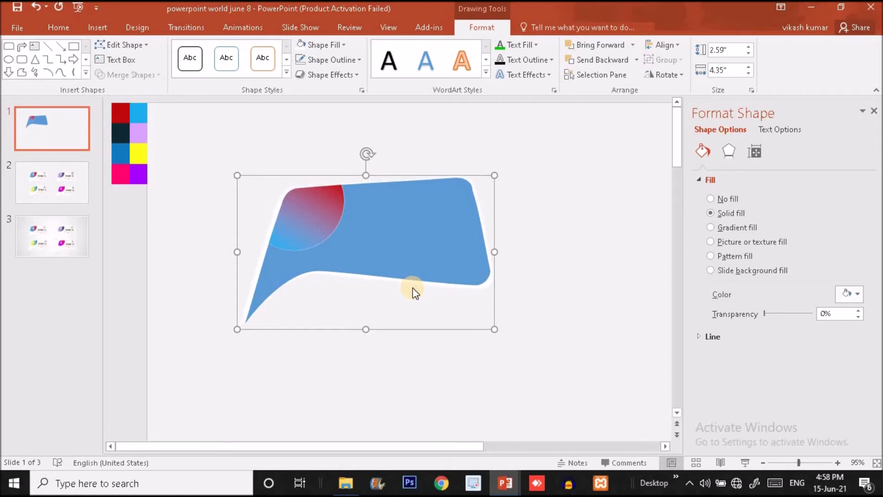
key("ctrl+Right")
key("ctrl+Right")
key("ctrl+Right")
key("ctrl+Up")
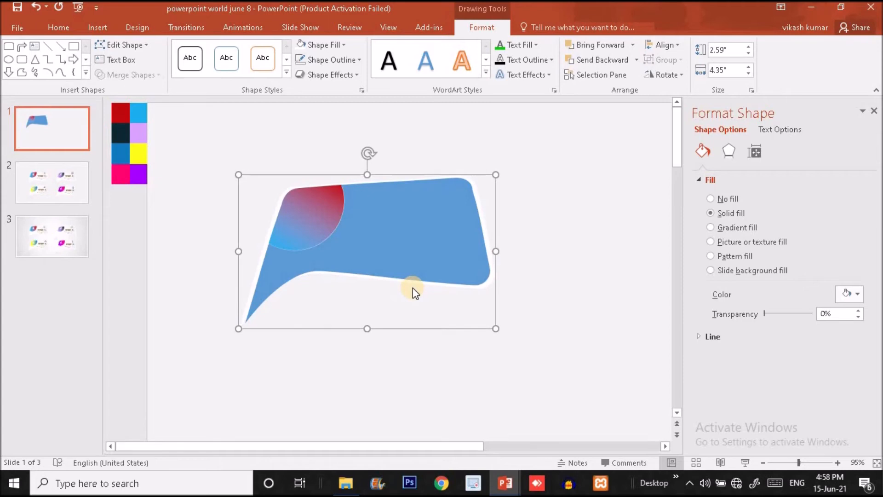
key("ctrl+Up")
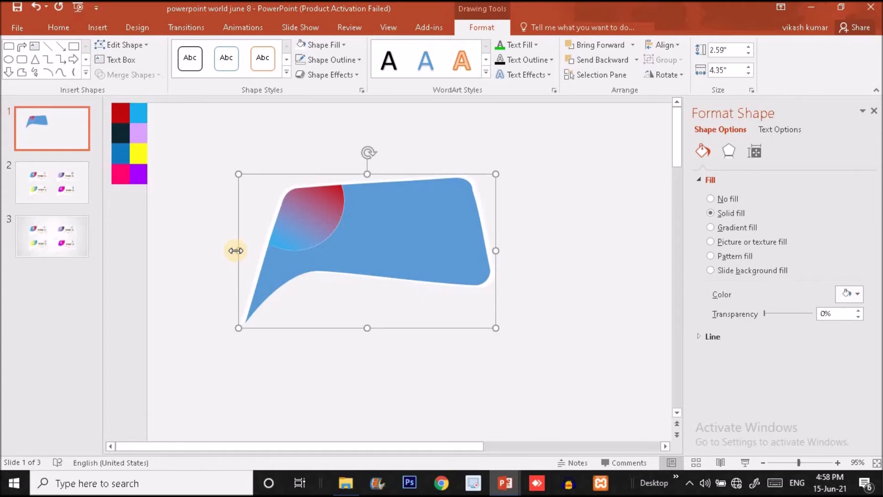
Step: Narrow the white callout to 4.25" from its left side and recentre it behind the blue callout in fine increments
left_click_drag(238, 250, 241, 250)
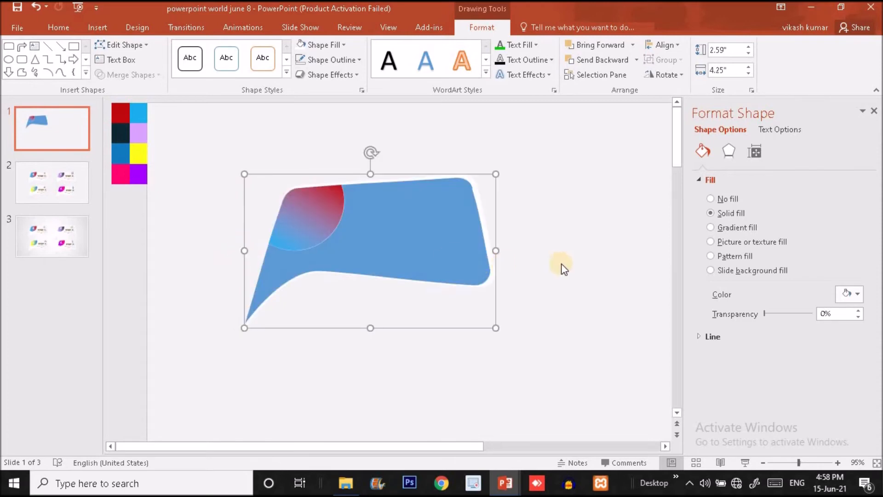
left_click(347, 170)
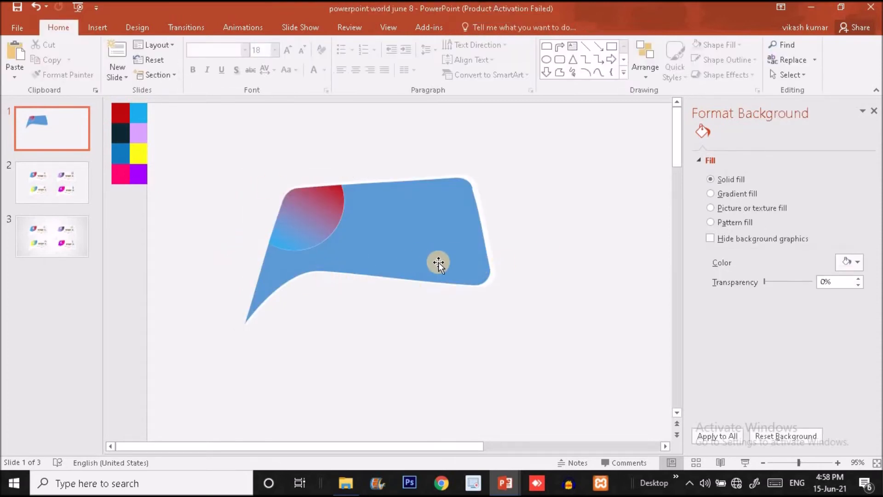
left_click(490, 246)
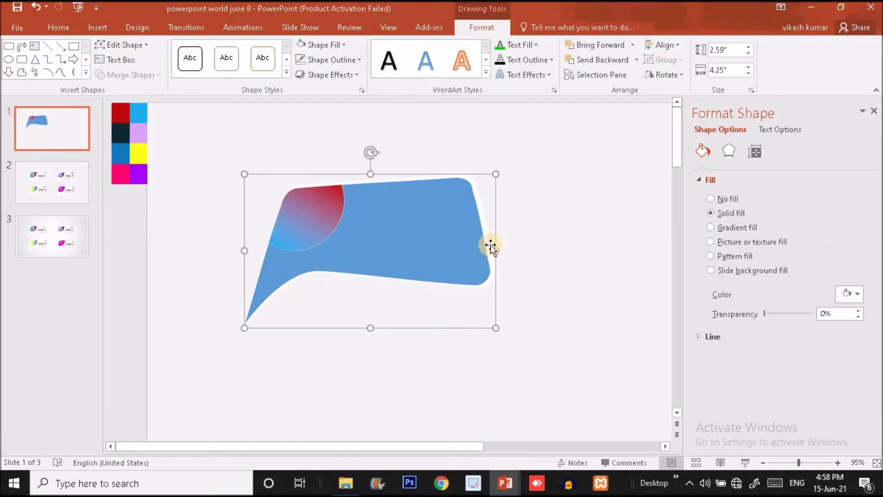
key("ctrl+Left")
key("ctrl+Left")
key("ctrl+Left")
key("ctrl+Left")
key("ctrl+Left")
key("ctrl+Left")
key("ctrl+Left")
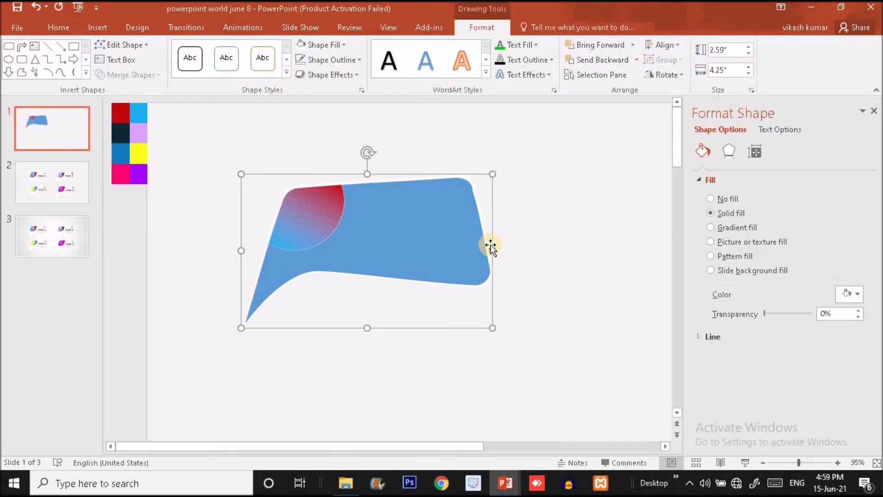
key("ctrl+Down")
key("ctrl+Down")
key("ctrl+Down")
key("ctrl+Down")
key("ctrl+Left")
key("ctrl+Up")
key("ctrl+Up")
key("ctrl+Up")
key("ctrl+Up")
key("ctrl+Right")
key("ctrl+Right")
key("ctrl+Right")
key("ctrl+Down")
key("ctrl+Down")
key("ctrl+Right")
key("ctrl+Right")
key("ctrl+Right")
key("ctrl+Right")
key("ctrl+Right")
key("ctrl+Right")
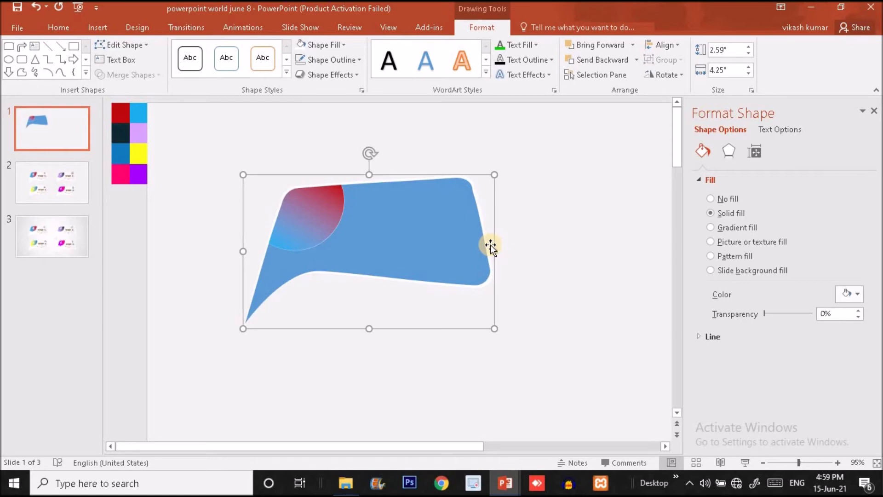
left_click(552, 260)
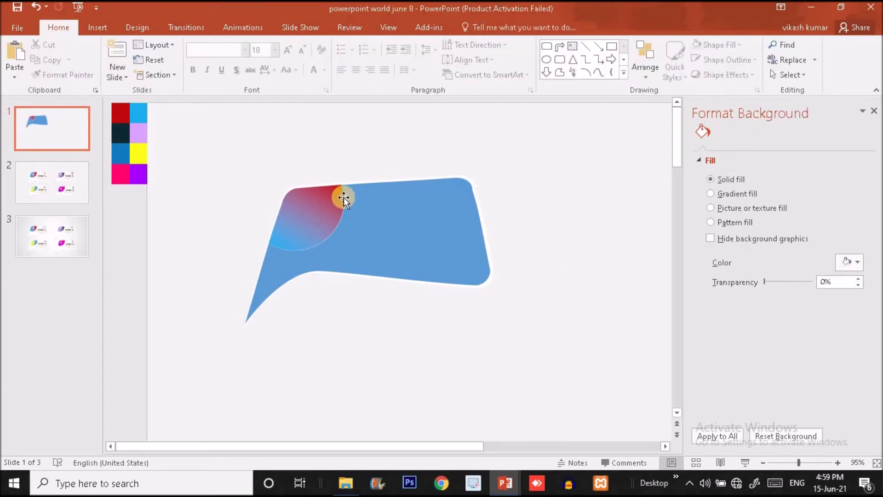
Step: Following slide 2, fill the front blue callout with a custom near-white, RGB 251, 251, 251, adjusted from the white theme colour's lightest gray
left_click(426, 235)
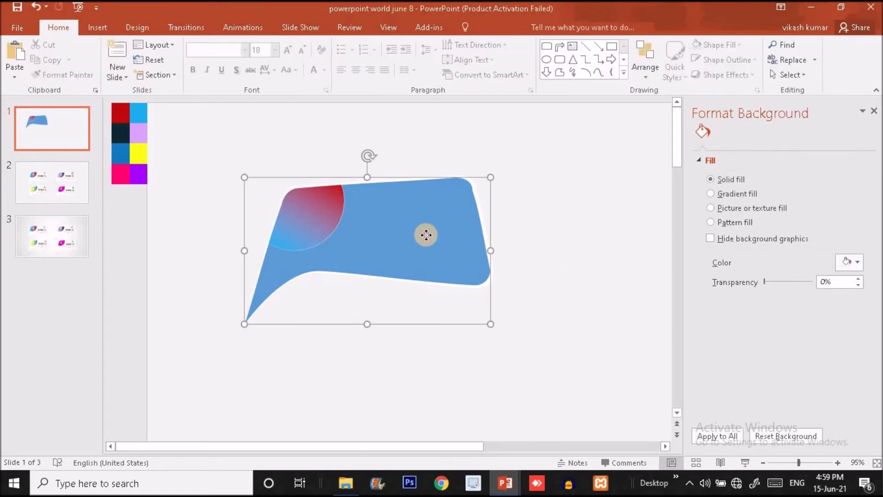
left_click(50, 178)
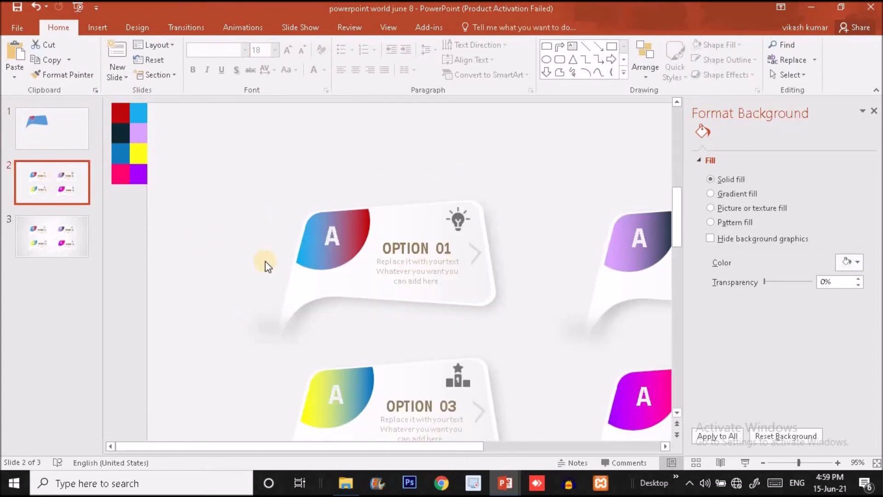
left_click(65, 137)
left_click(452, 239)
double_click(452, 240)
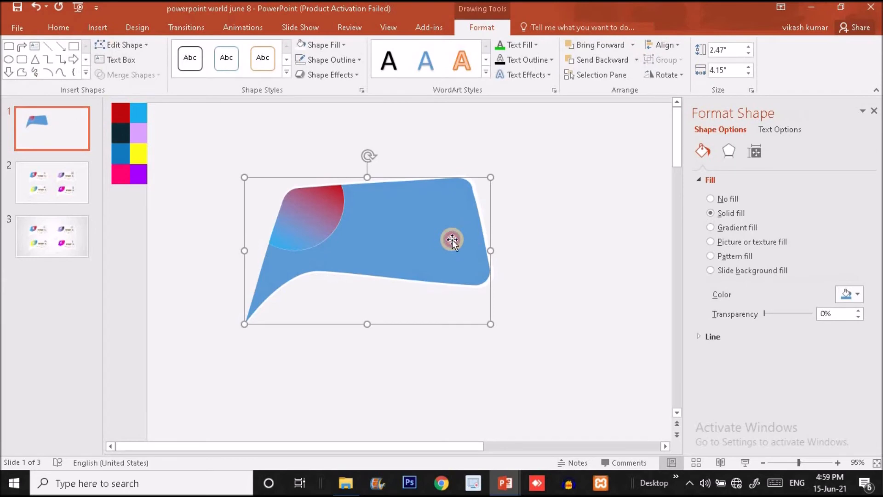
left_click(332, 48)
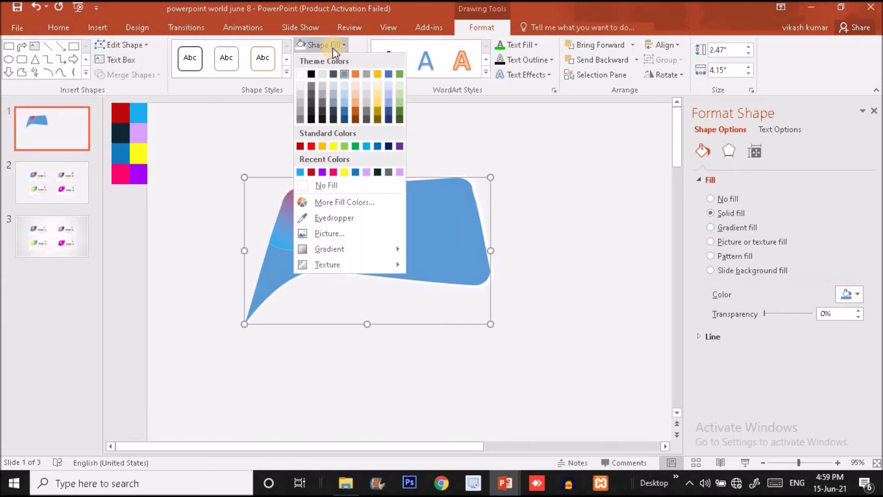
left_click(302, 88)
left_click(853, 301)
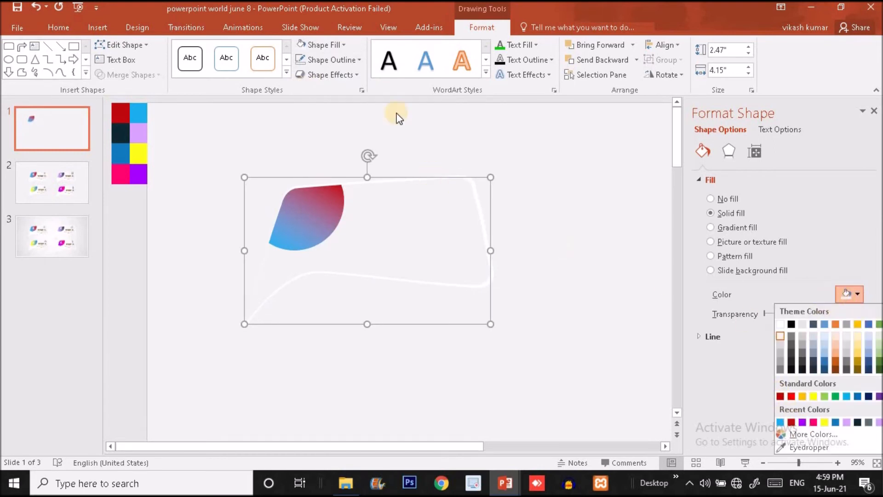
left_click(826, 438)
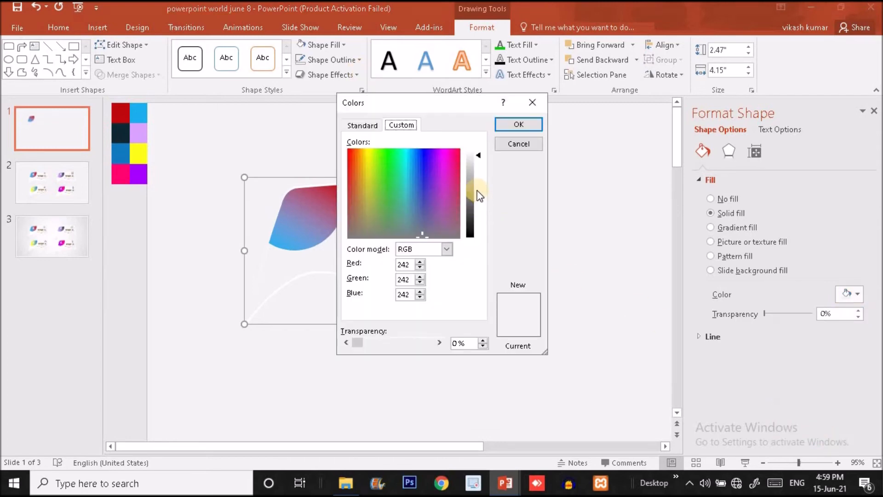
left_click(476, 158)
left_click(479, 152)
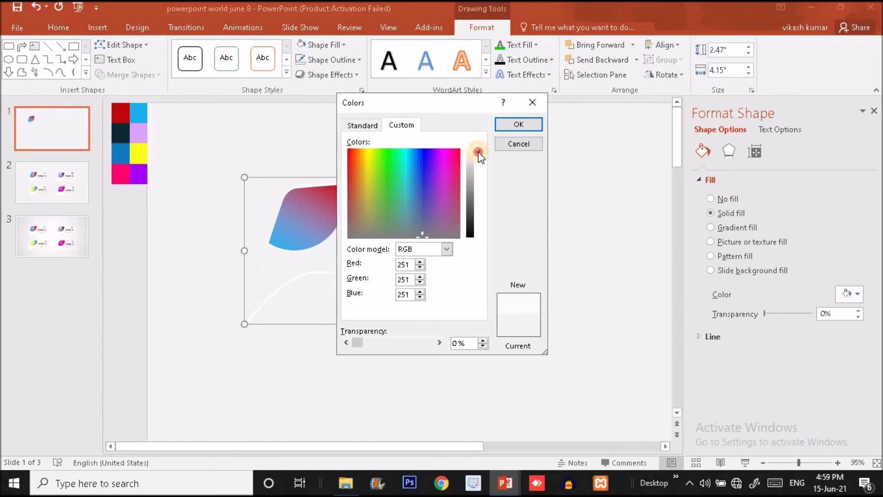
left_click(526, 125)
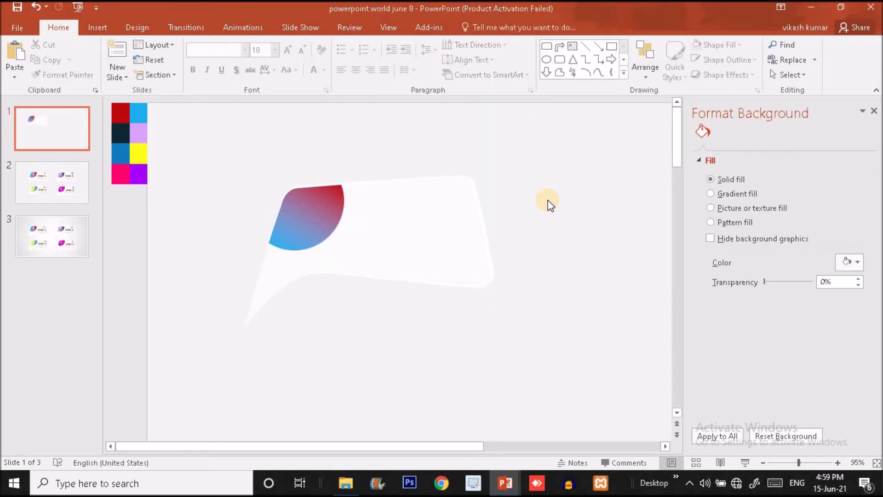
Step: After checking slide 2's callout shadow, draw an ellipse about 1.61" by 0.78" over the right part of slide 1's callout
left_click(37, 184)
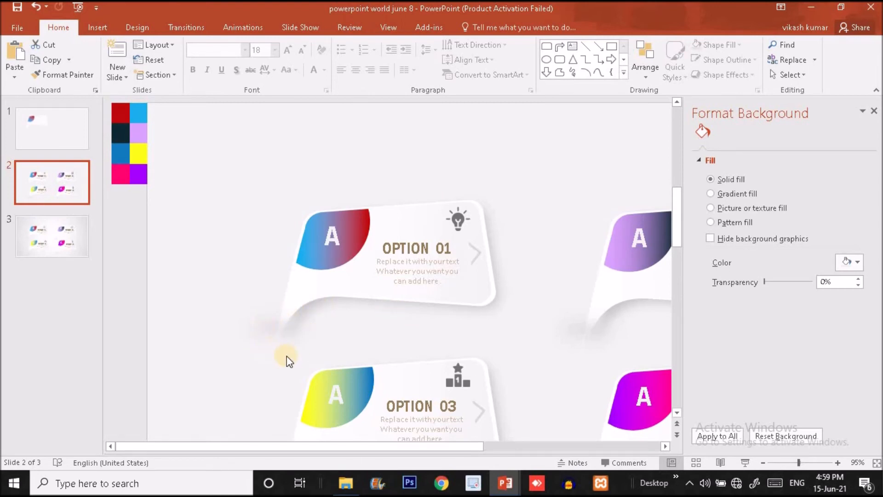
left_click(52, 134)
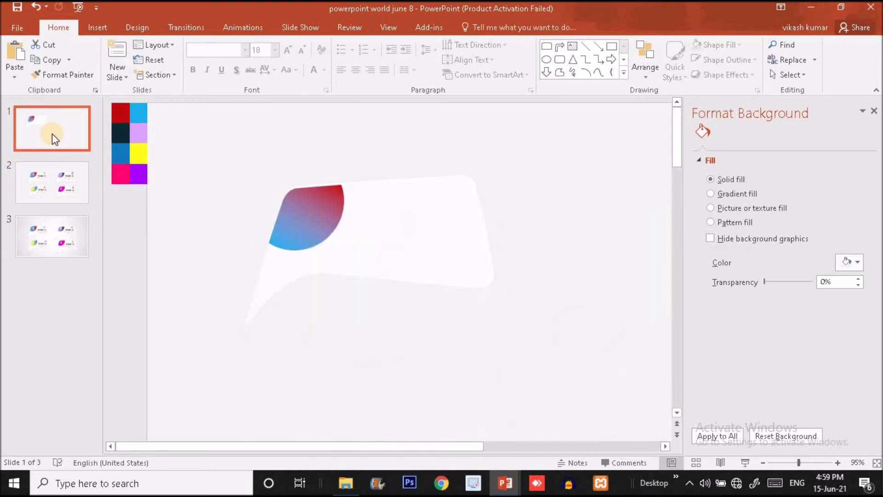
left_click(103, 27)
left_click(213, 63)
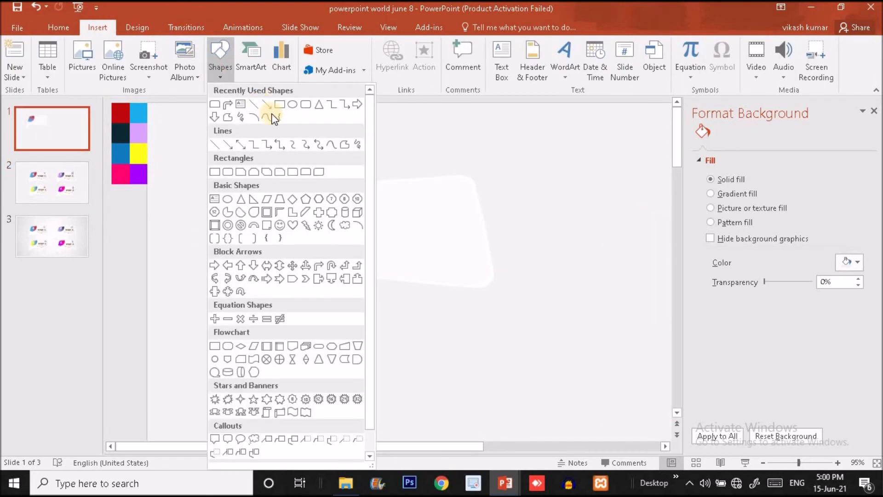
left_click(294, 105)
mouse_move(461, 232)
left_mouse_down()
mouse_move(499, 250)
mouse_move(477, 249)
left_mouse_up()
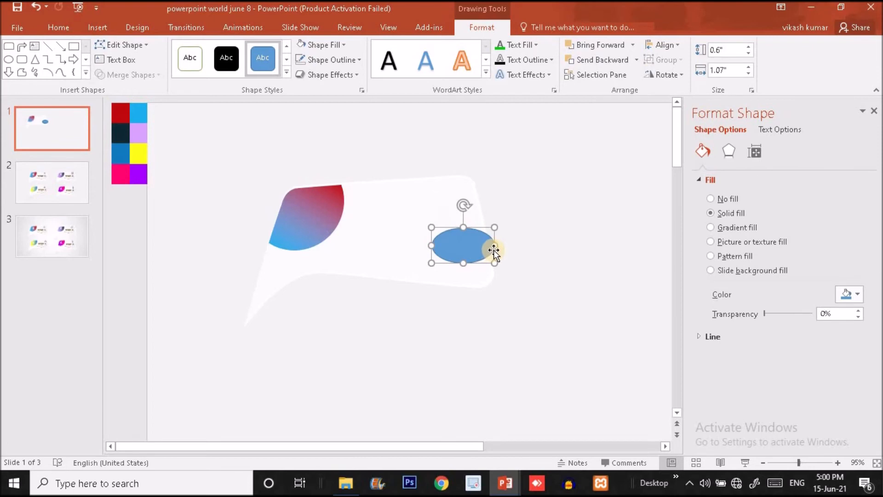
left_click_drag(494, 263, 527, 275)
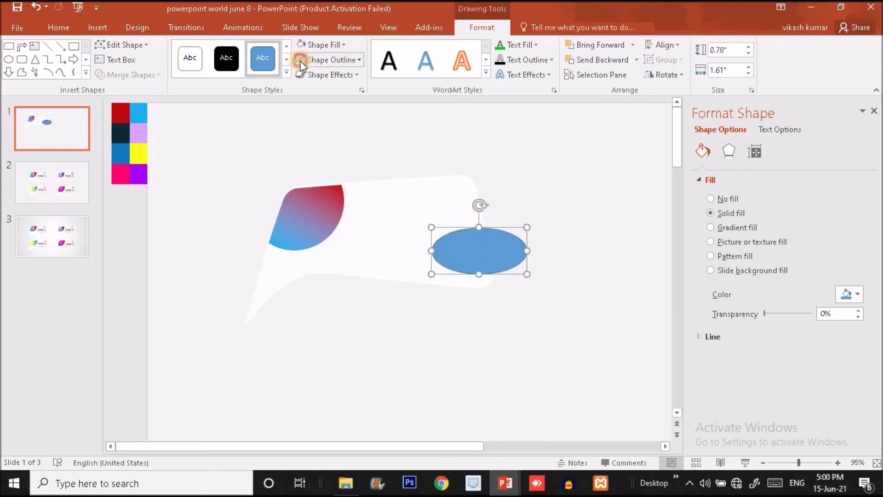
Step: Give the ellipse 25-point soft edges and fill it with the darkest gray of the white theme colour
left_click(729, 152)
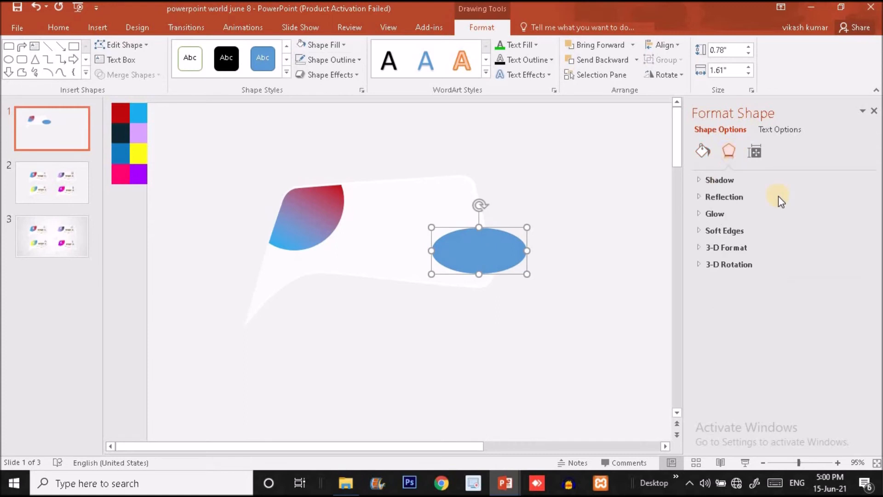
left_click(723, 232)
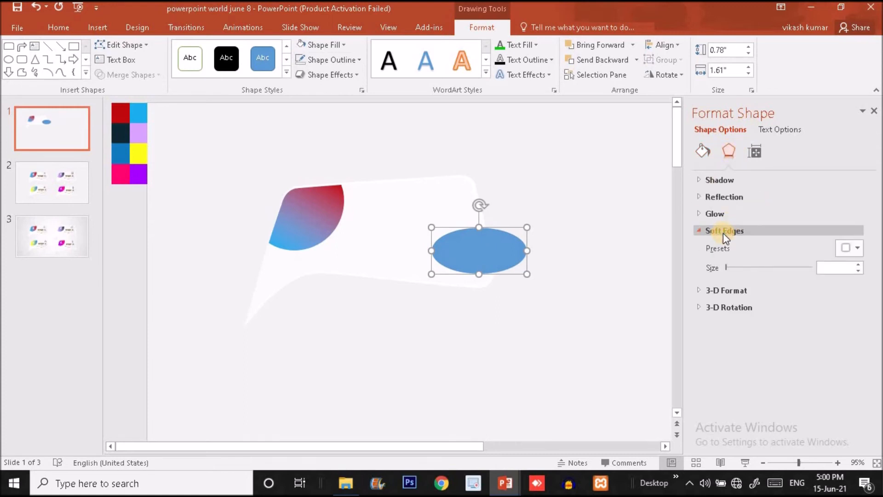
left_click(855, 252)
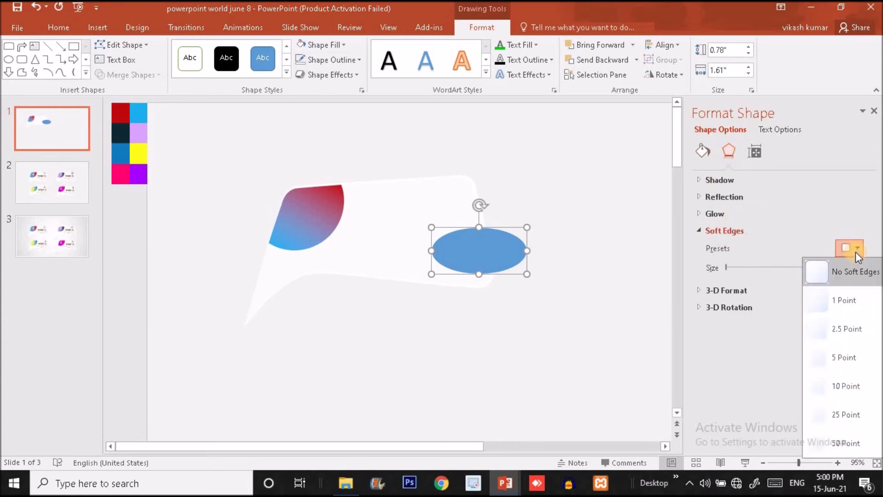
left_click(847, 414)
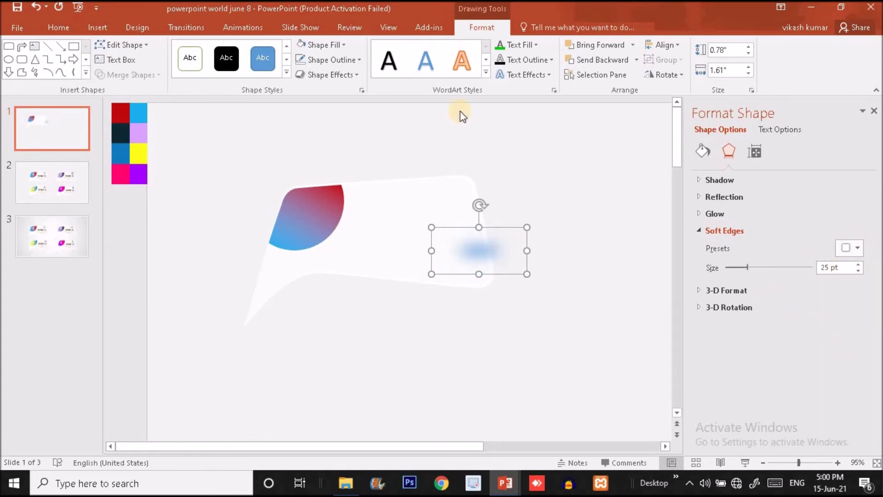
left_click(321, 45)
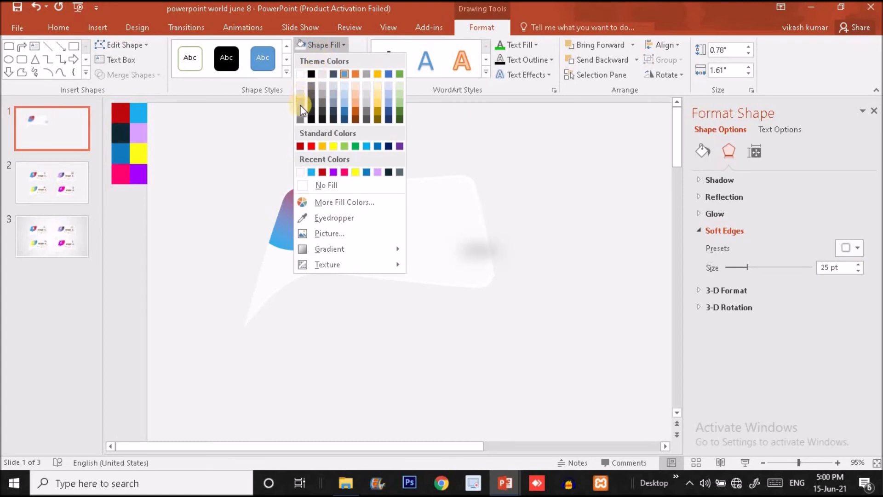
left_click(302, 118)
Step: Move the soft-edged ellipse beneath the tip of the callout's tail and resize it to about 2.16" by 0.76"
left_click(489, 248)
left_click_drag(489, 248, 249, 352)
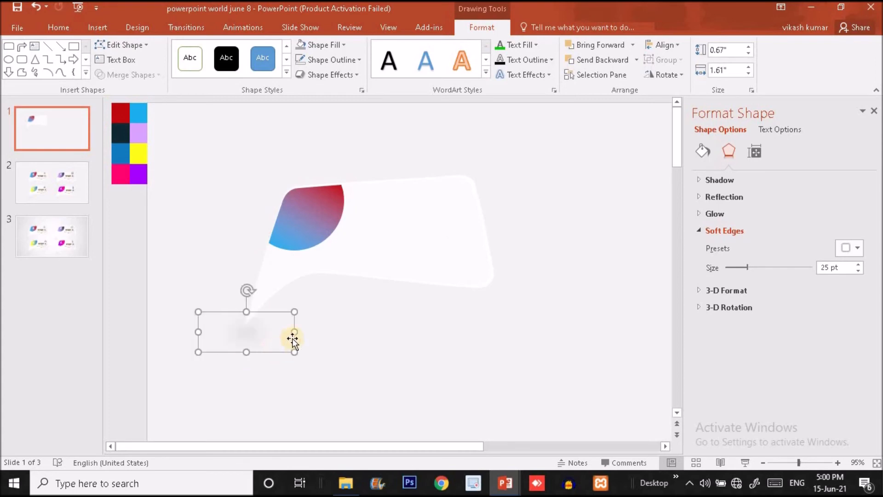
left_click_drag(326, 331, 327, 332)
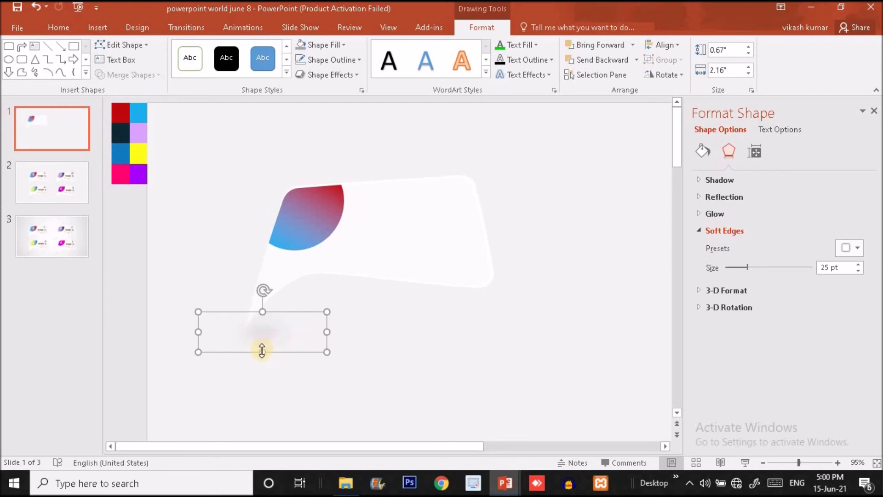
left_click_drag(261, 352, 260, 357)
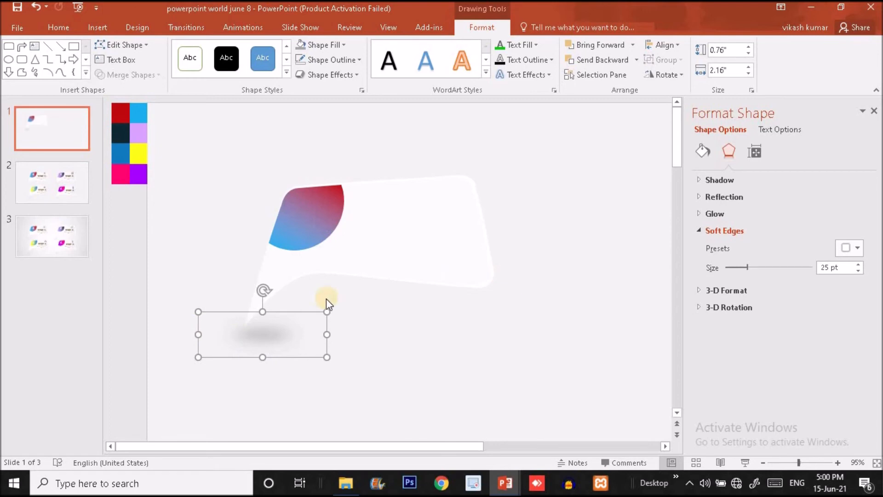
left_click_drag(278, 332, 264, 335)
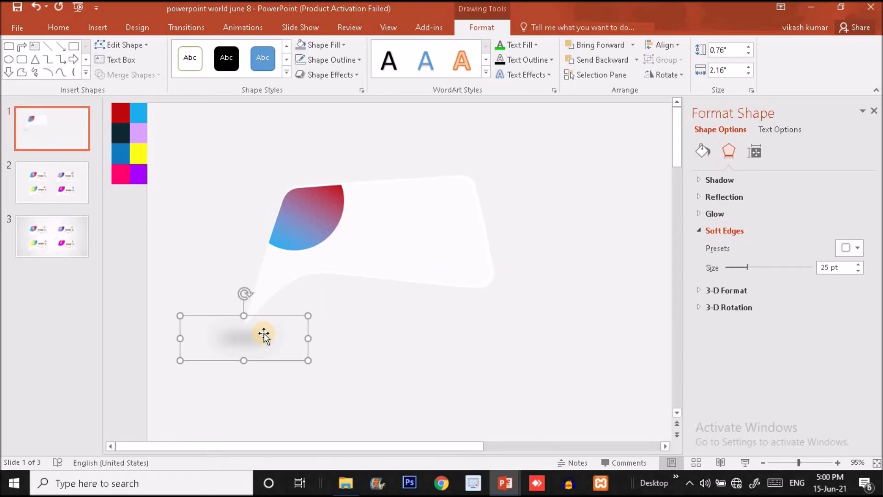
left_click(599, 213)
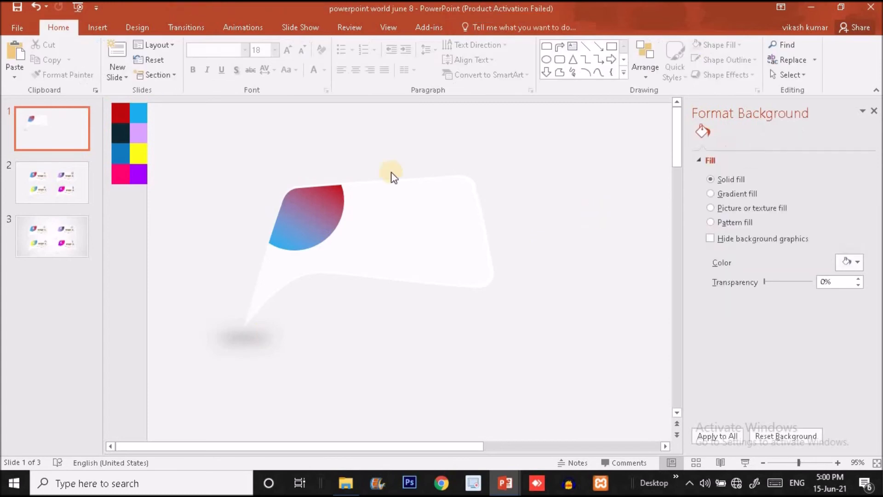
Step: Examine slide 2's Option 01 callout and its description text as reference, and return to slide 1
left_click(55, 171)
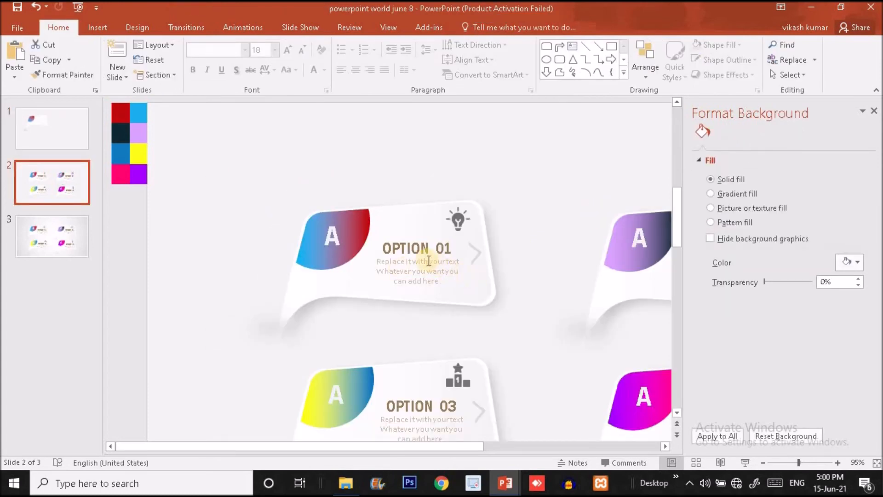
left_click(421, 257)
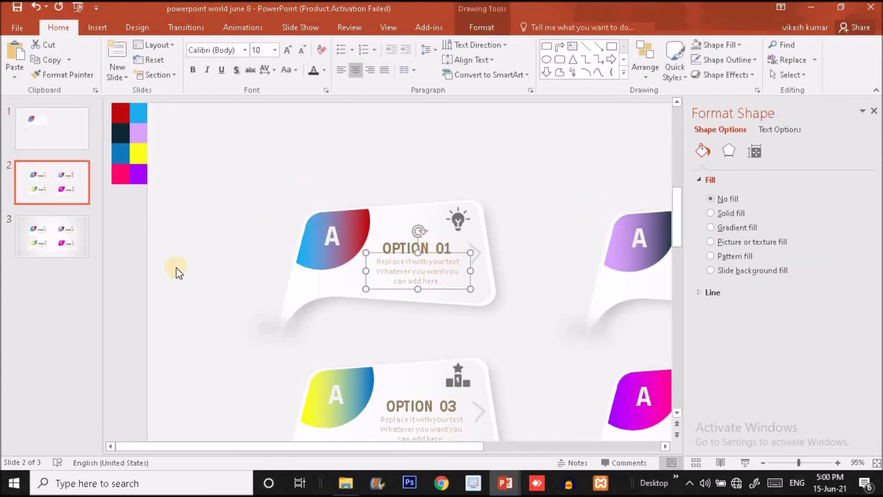
left_click(45, 144)
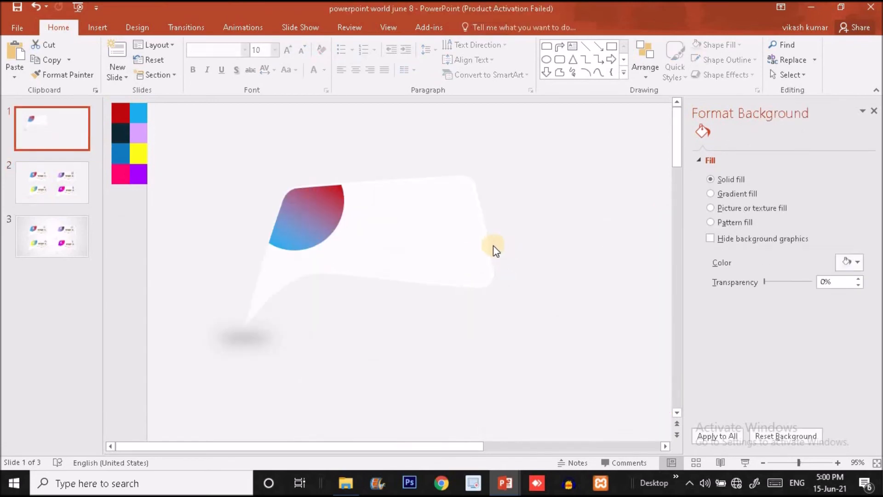